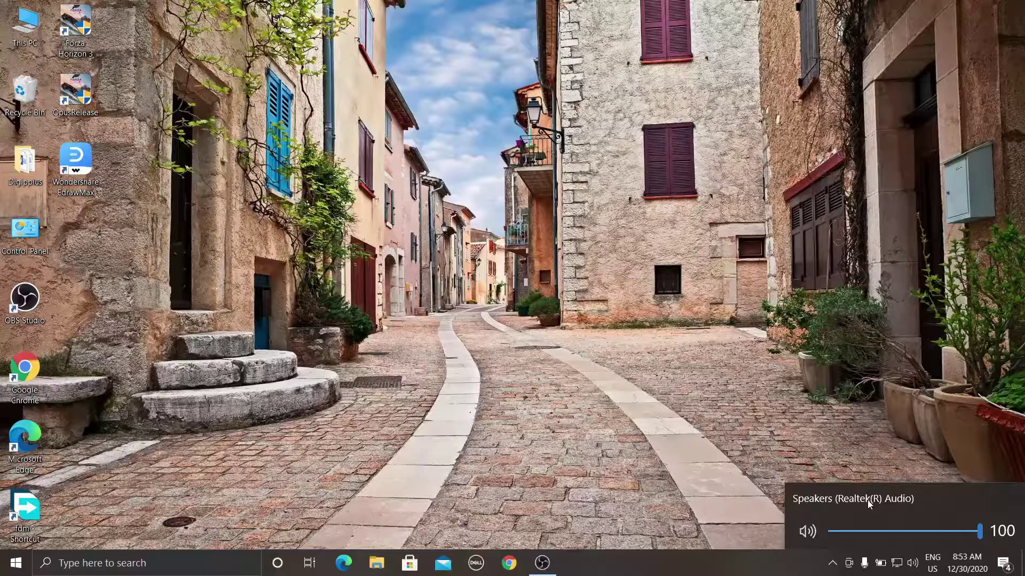
Open the DirectX Diagnostic Tool by running the dxdiag command
{"action": "left_click", "coordinate": [713, 436]}
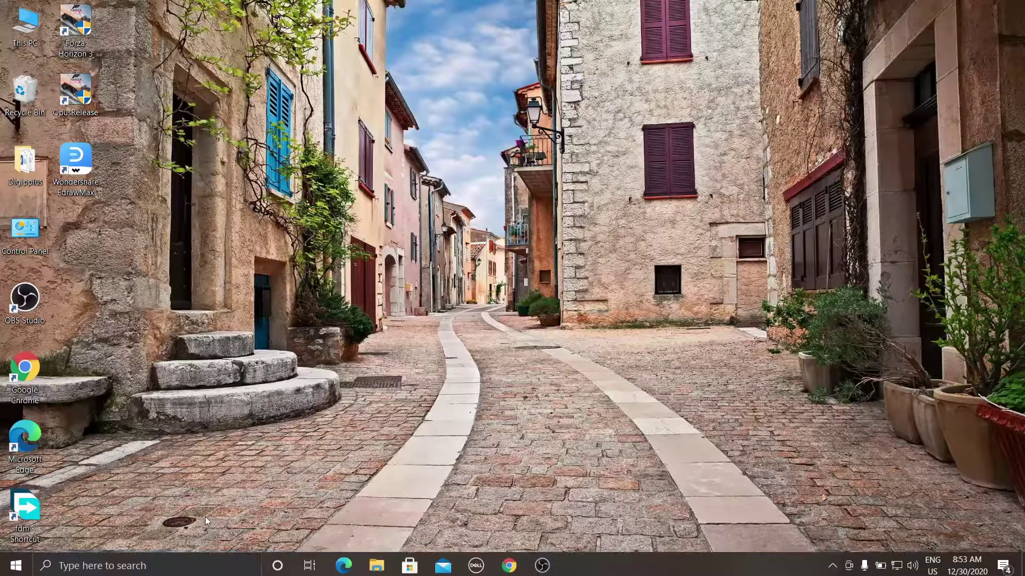
{"action": "key", "text": "super+r"}
{"action": "type", "text": "d"}
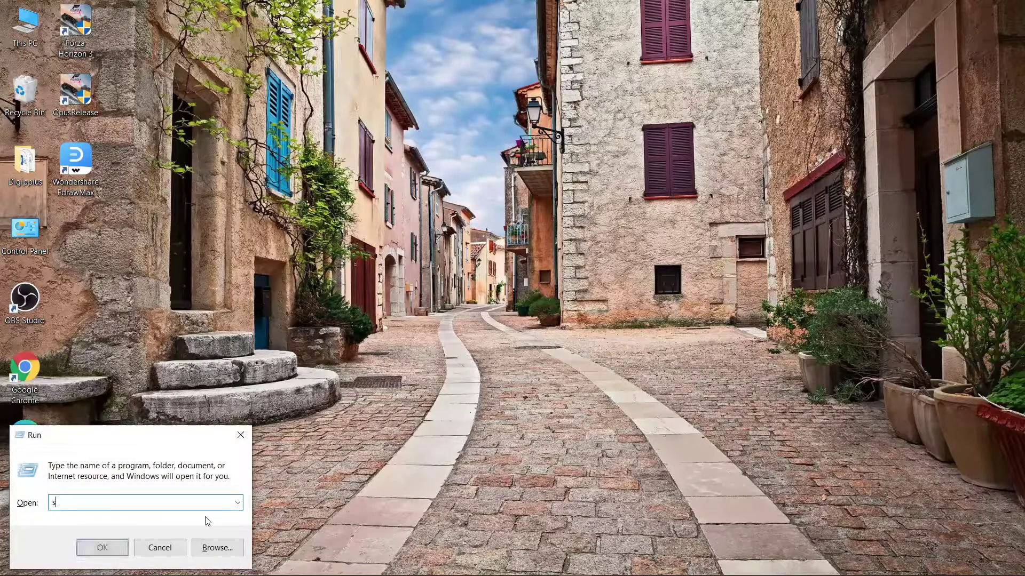
{"action": "key", "text": "BackSpace"}
{"action": "type", "text": "dxdiag"}
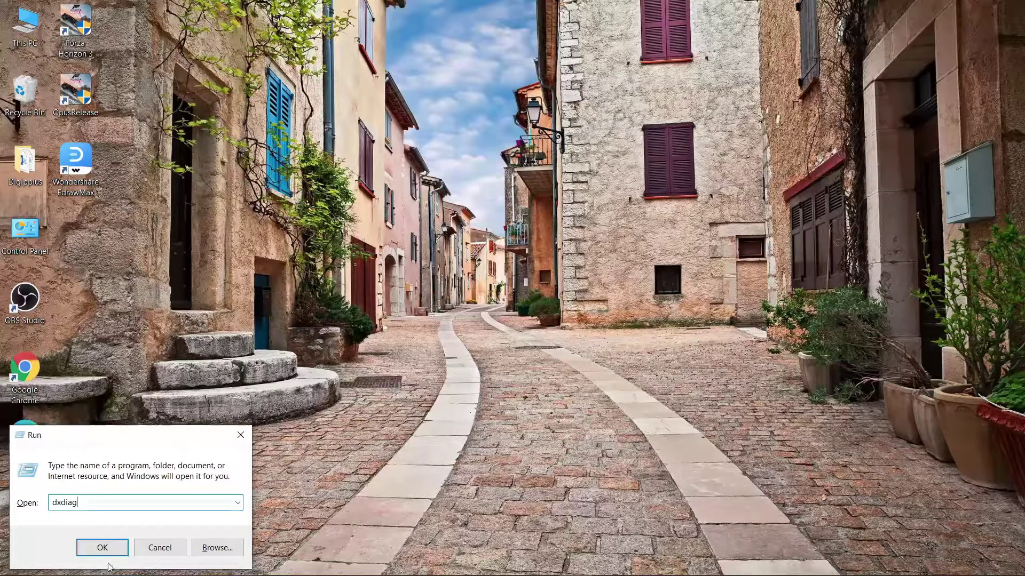
{"action": "left_click", "coordinate": [107, 546]}
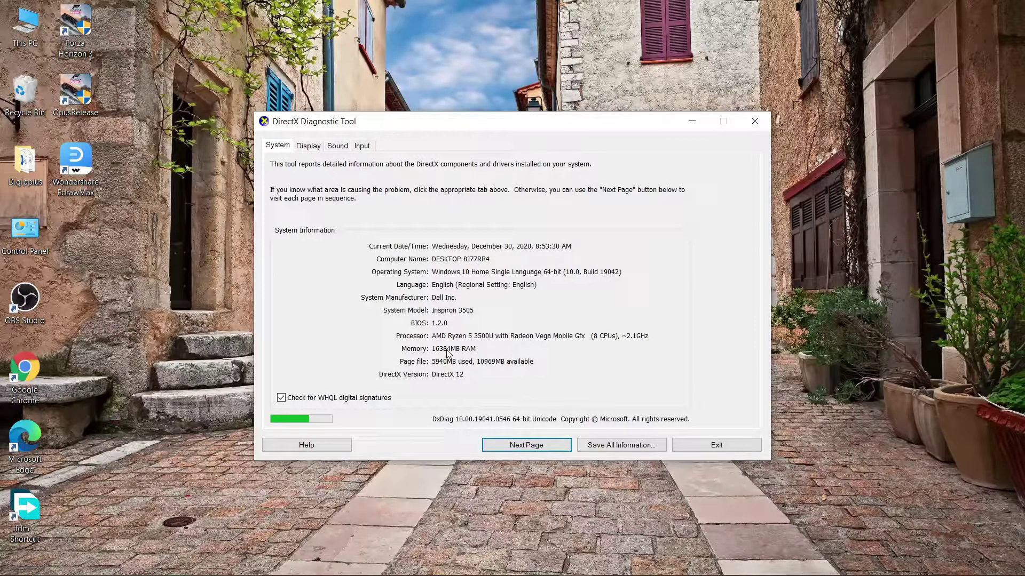
Review the Display, Sound and Input information in the DirectX Diagnostic Tool and close it
{"action": "left_click", "coordinate": [309, 147]}
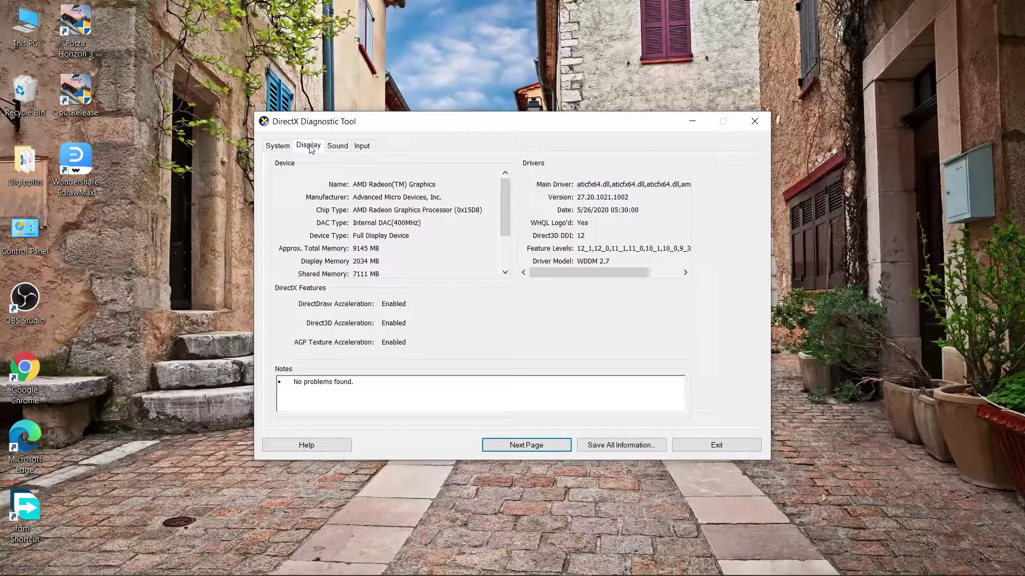
{"action": "left_click", "coordinate": [341, 148]}
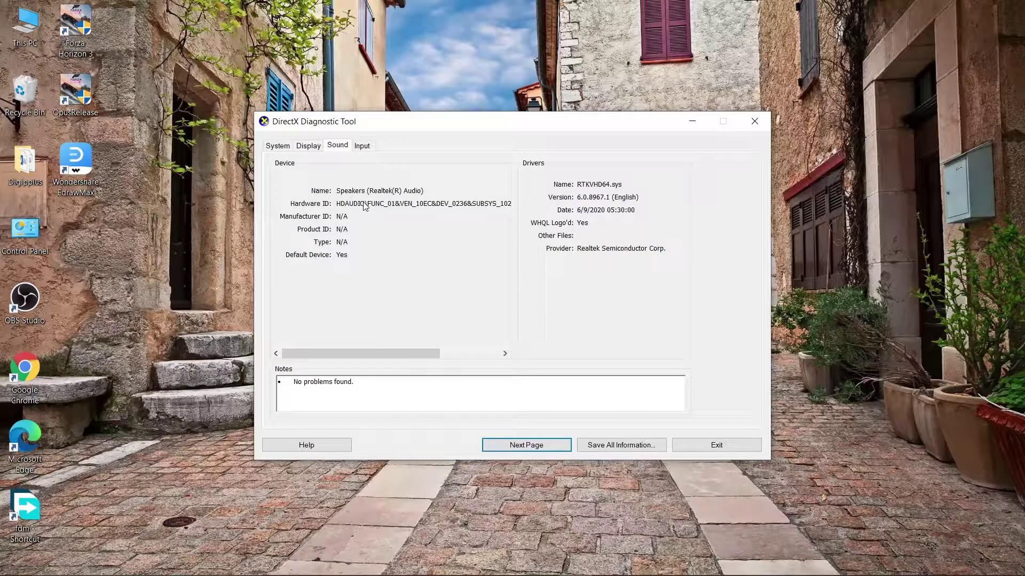
{"action": "left_click", "coordinate": [366, 148]}
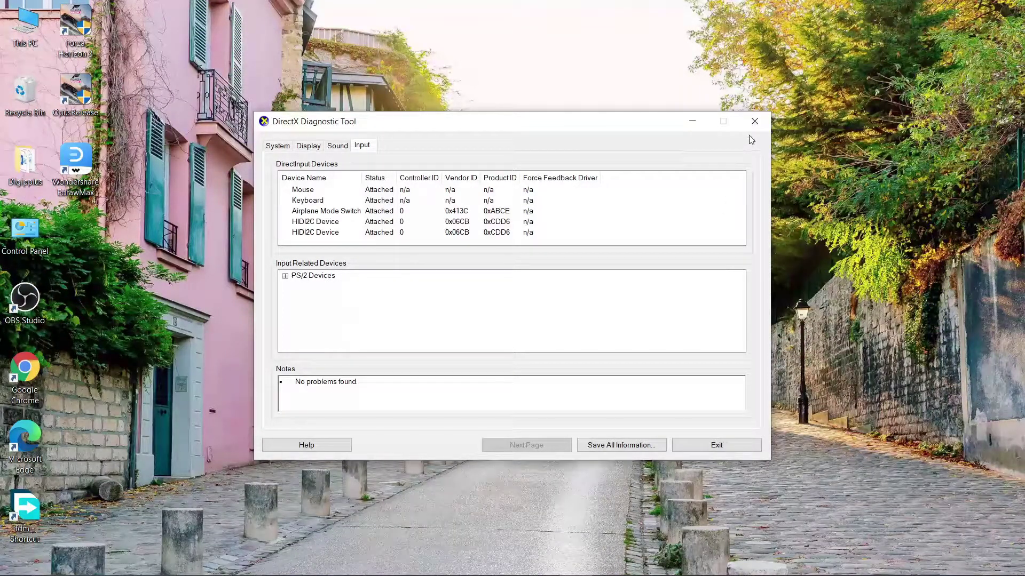
{"action": "left_click", "coordinate": [754, 121]}
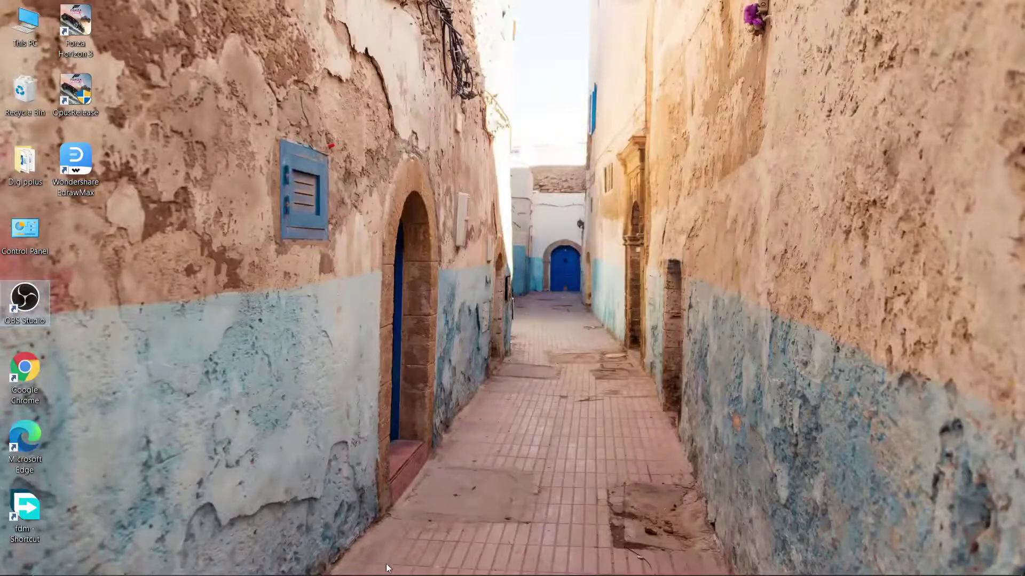
Switch to Google Chrome and open the dell.co.in website
{"action": "mouse_move", "coordinate": [387, 573]}
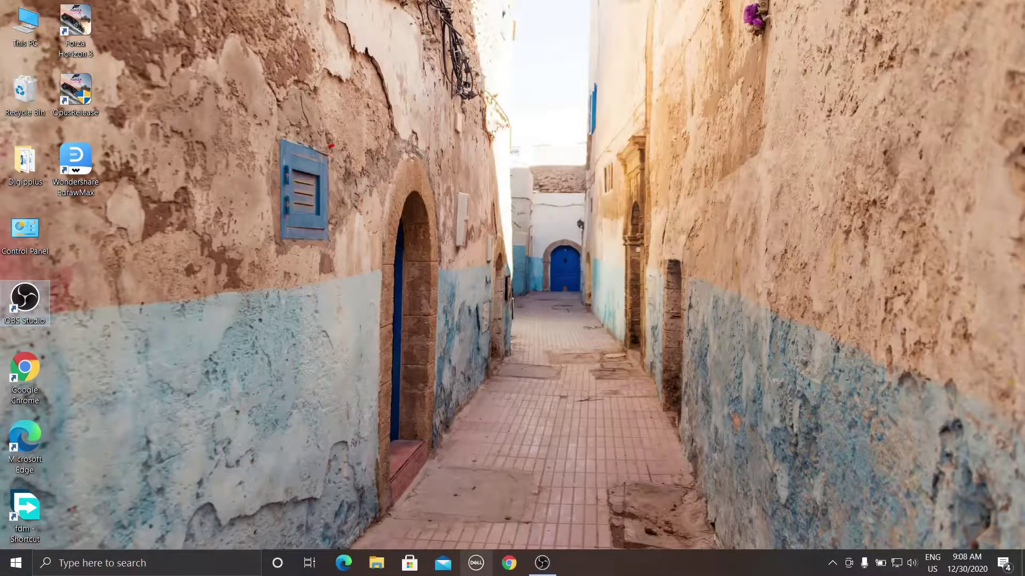
{"action": "left_click", "coordinate": [505, 558]}
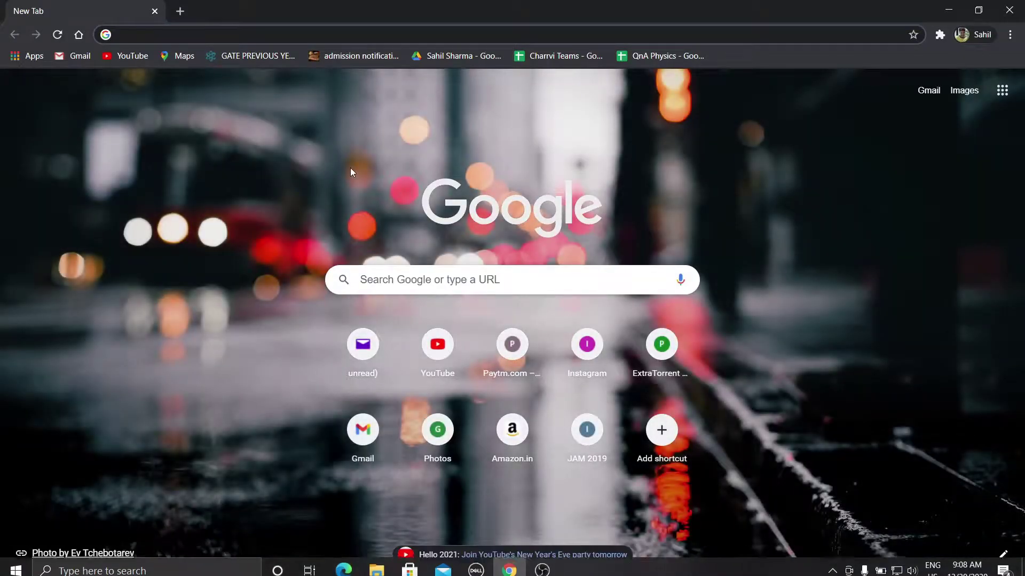
{"action": "left_click", "coordinate": [228, 37]}
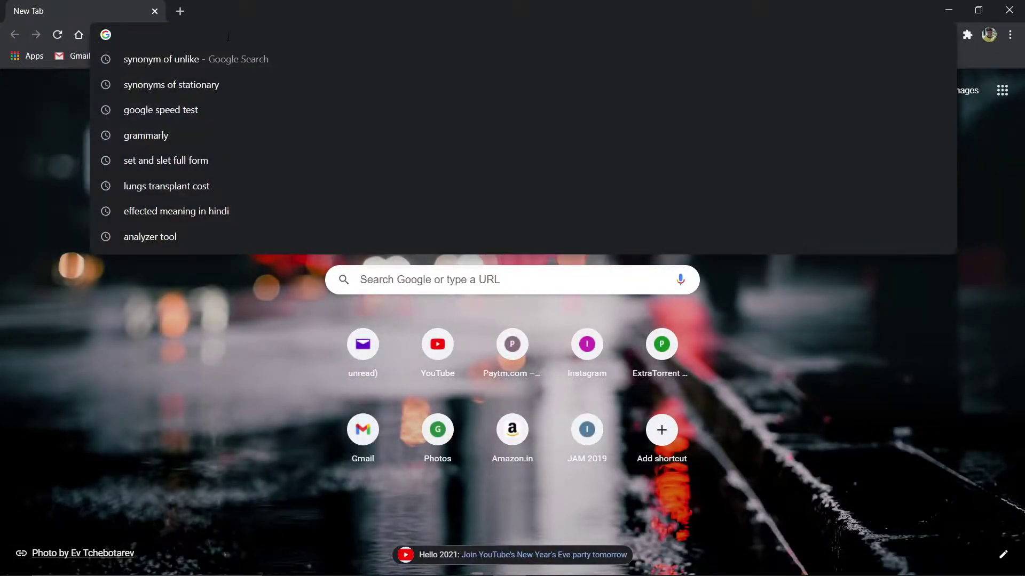
{"action": "type", "text": "dell.co.in"}
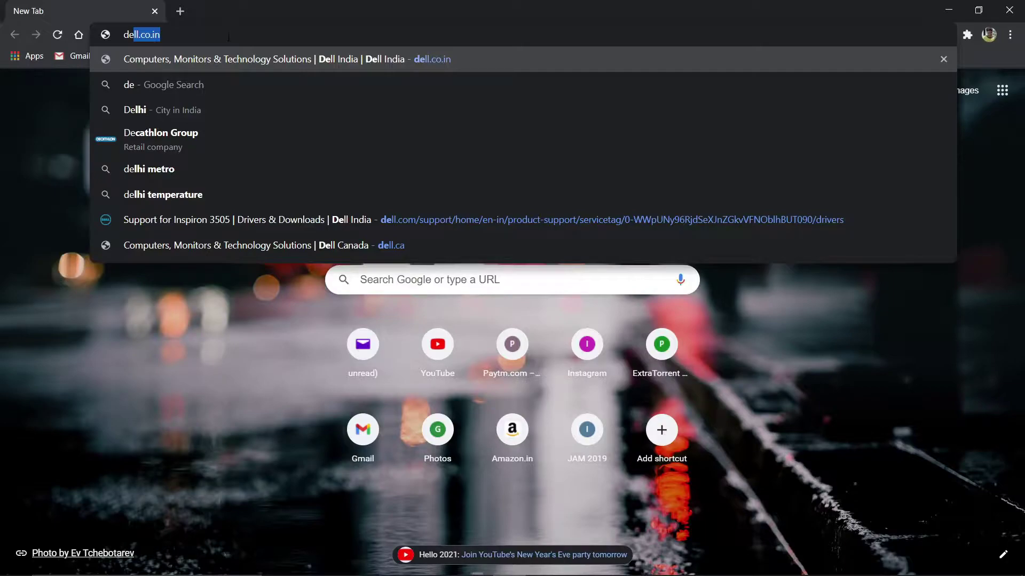
{"action": "key", "text": "Return"}
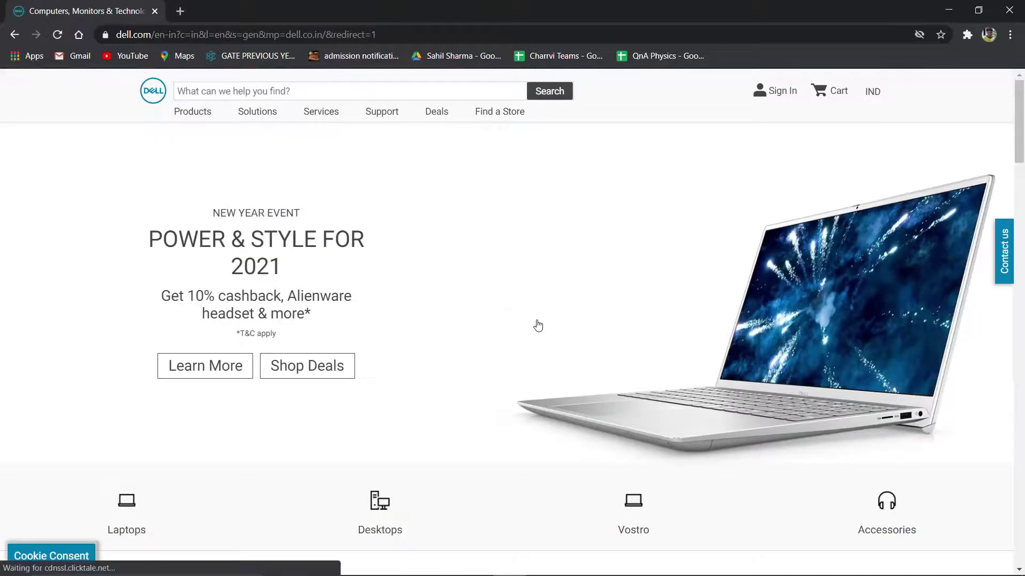
Go to Dell's Product Support and open the support page for this PC, the Inspiron 3505
{"action": "mouse_move", "coordinate": [381, 118]}
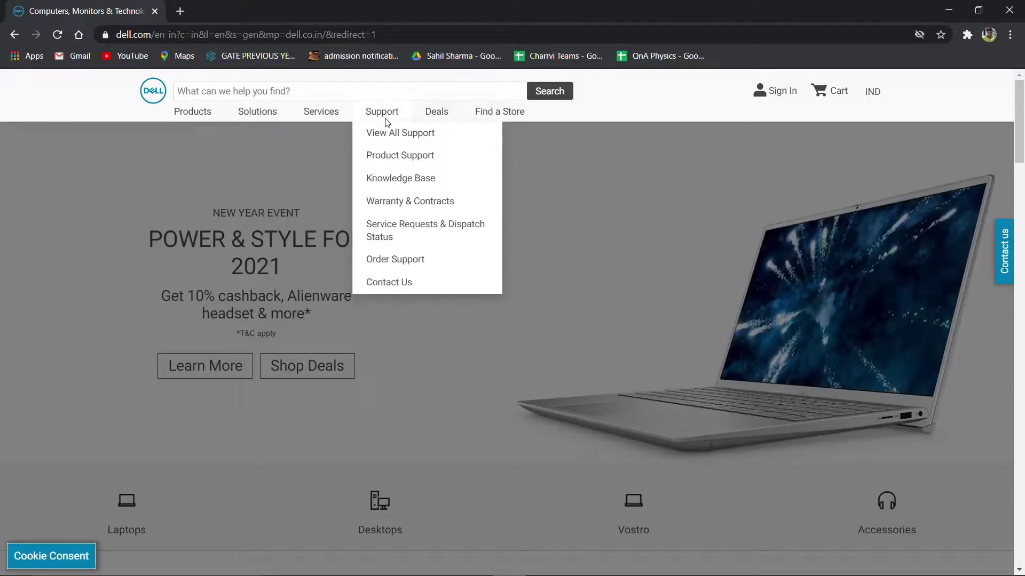
{"action": "left_click", "coordinate": [394, 158]}
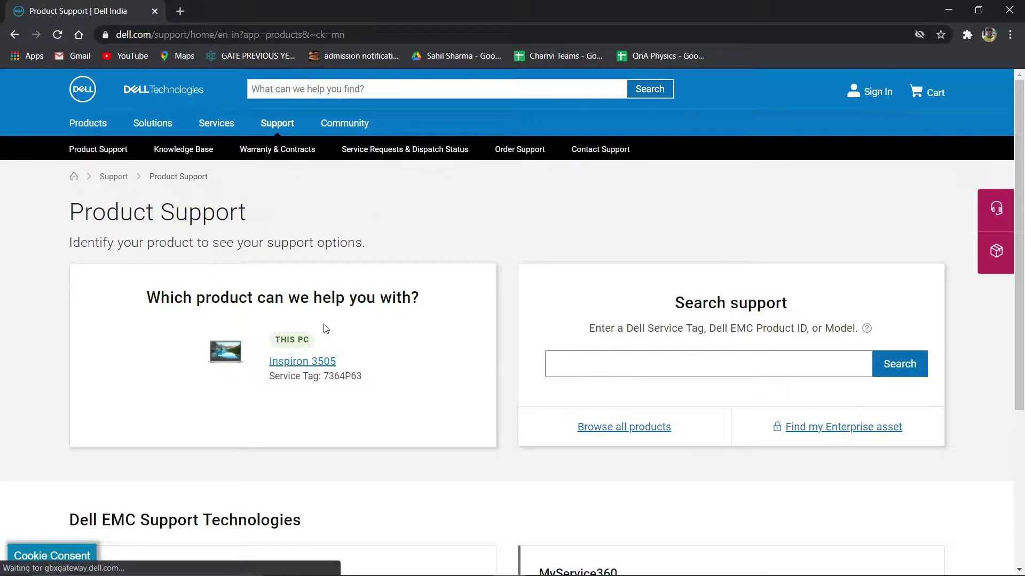
{"action": "left_click", "coordinate": [317, 364]}
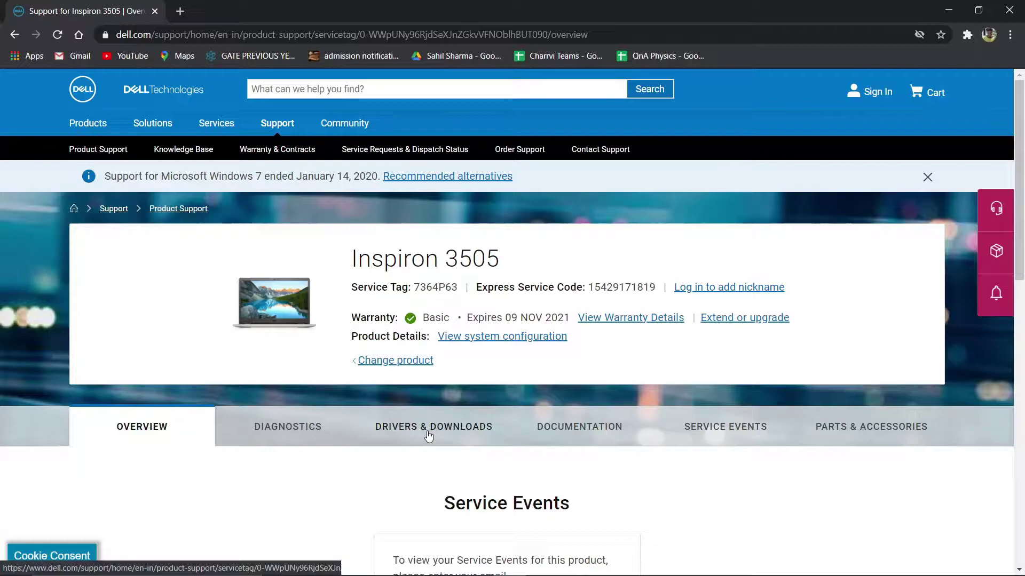
Open the Inspiron 3505's Drivers & Downloads section and run Detect Drivers to look for system updates
{"action": "left_click", "coordinate": [428, 437]}
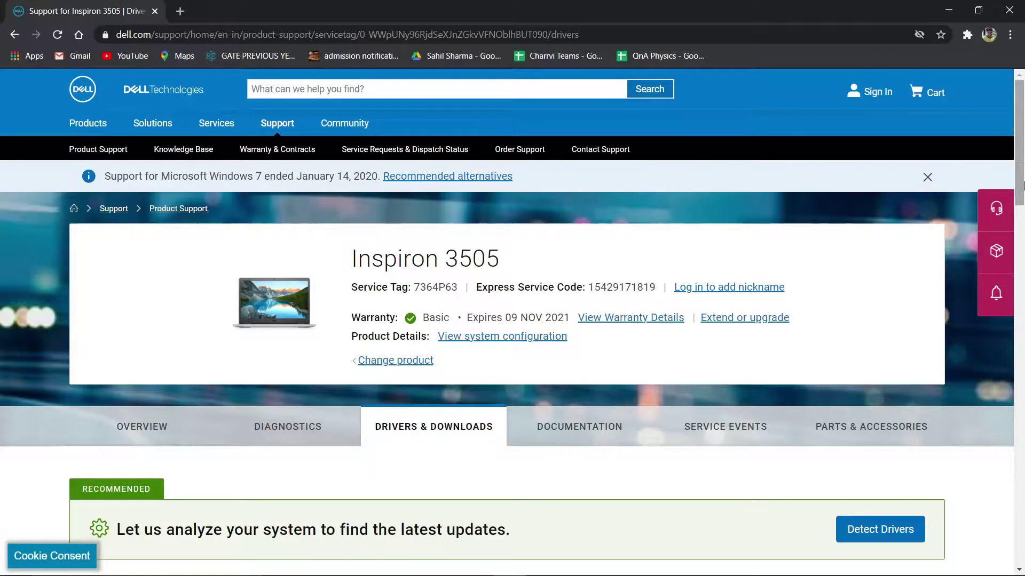
{"action": "left_click_drag", "start_coordinate": [1019, 135], "coordinate": [1021, 223]}
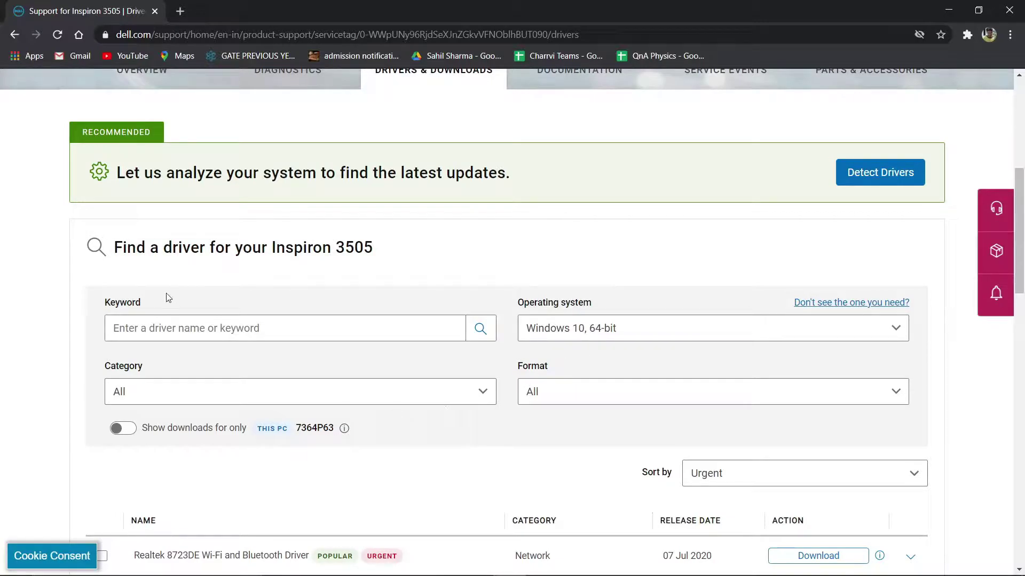
{"action": "left_click", "coordinate": [851, 178]}
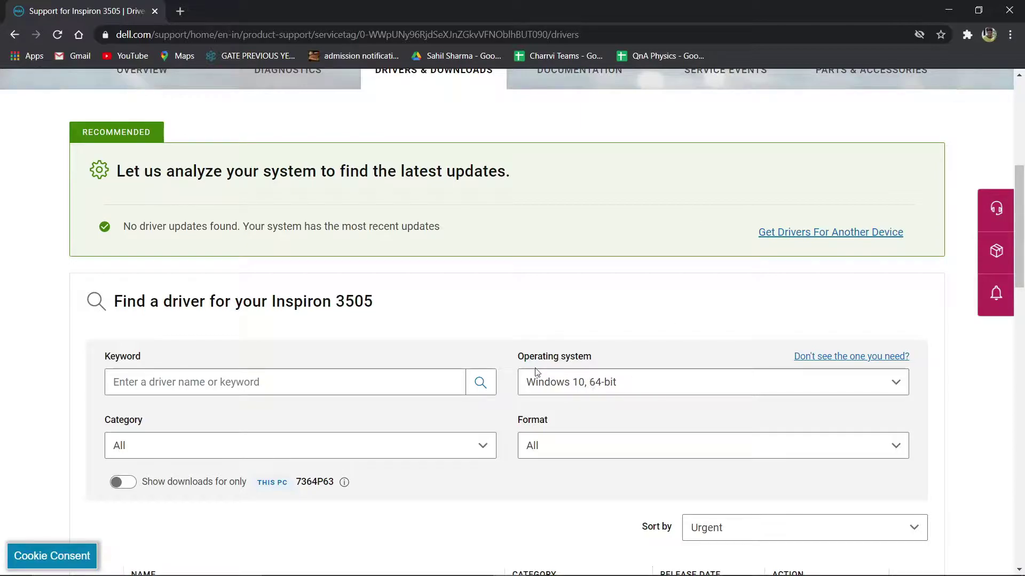
Filter the Inspiron 3505 driver list by the Audio category, and switch the category to BIOS
{"action": "scroll", "coordinate": [536, 372], "scroll_direction": "down", "scroll_amount": 2}
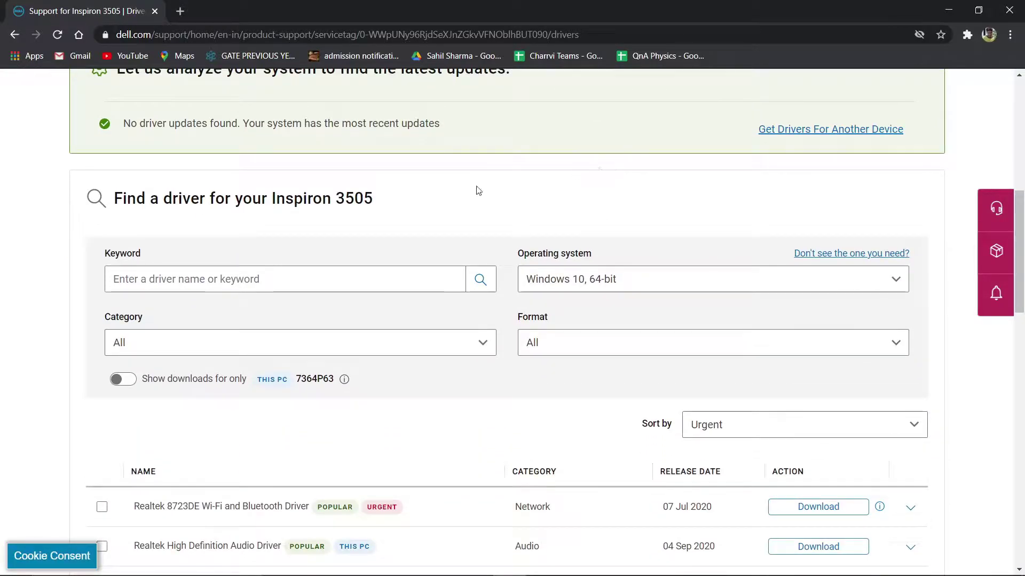
{"action": "left_click", "coordinate": [373, 355]}
{"action": "left_click", "coordinate": [241, 391]}
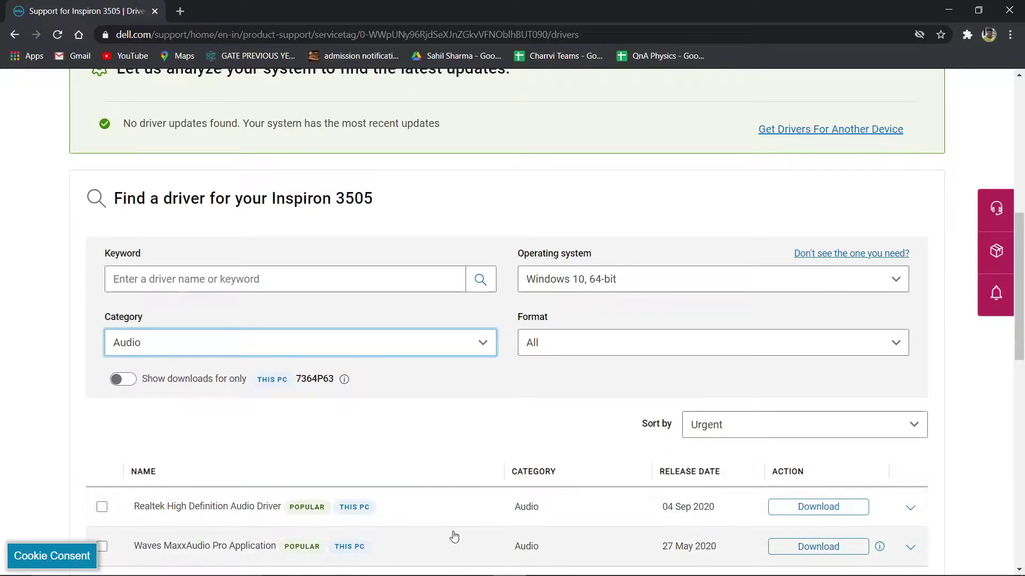
{"action": "left_click", "coordinate": [423, 337]}
{"action": "left_click", "coordinate": [338, 403]}
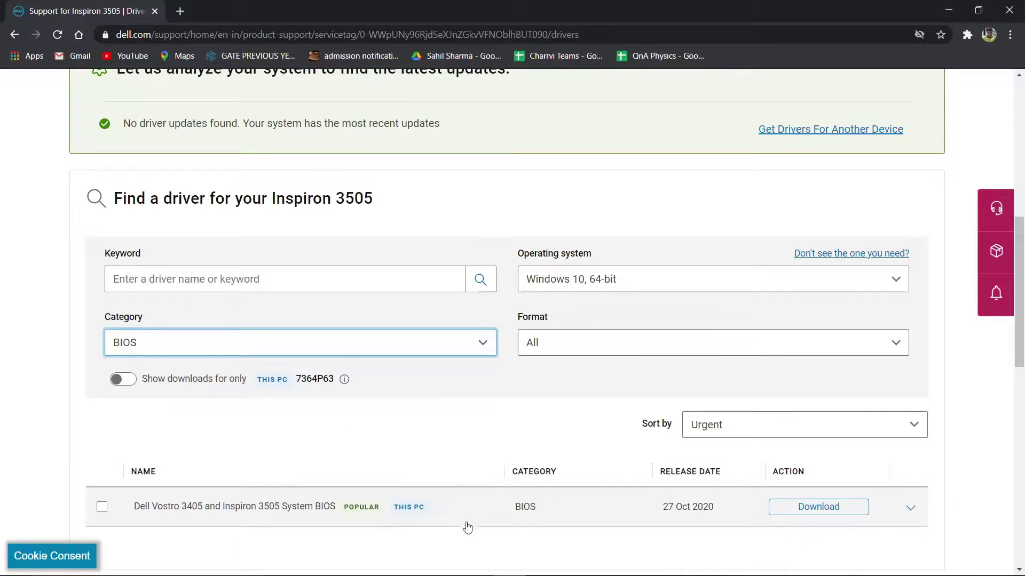
Limit the BIOS driver list to downloads for this PC only and close the browser
{"action": "left_click", "coordinate": [457, 346]}
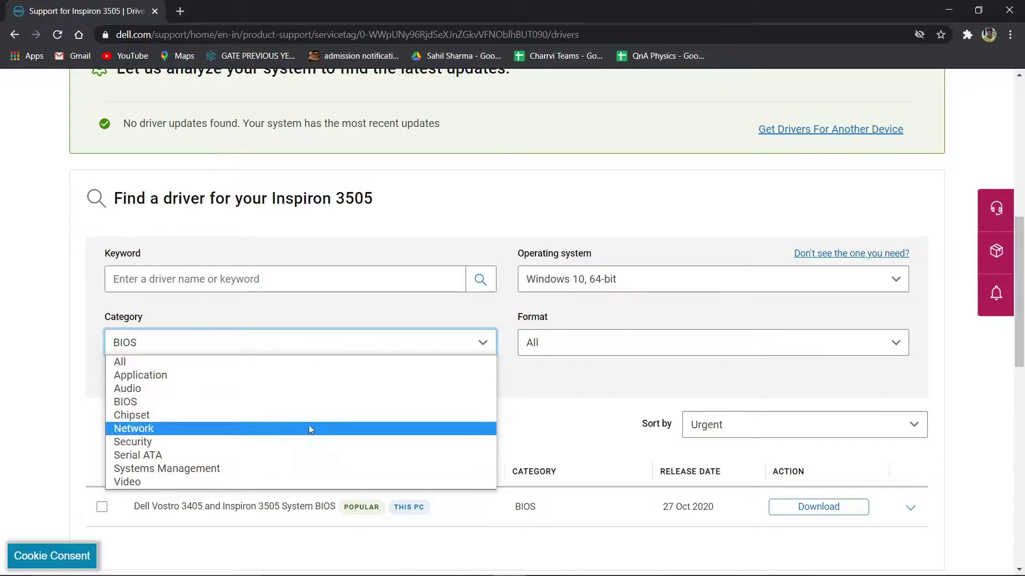
{"action": "left_click", "coordinate": [32, 424]}
{"action": "left_click", "coordinate": [120, 379]}
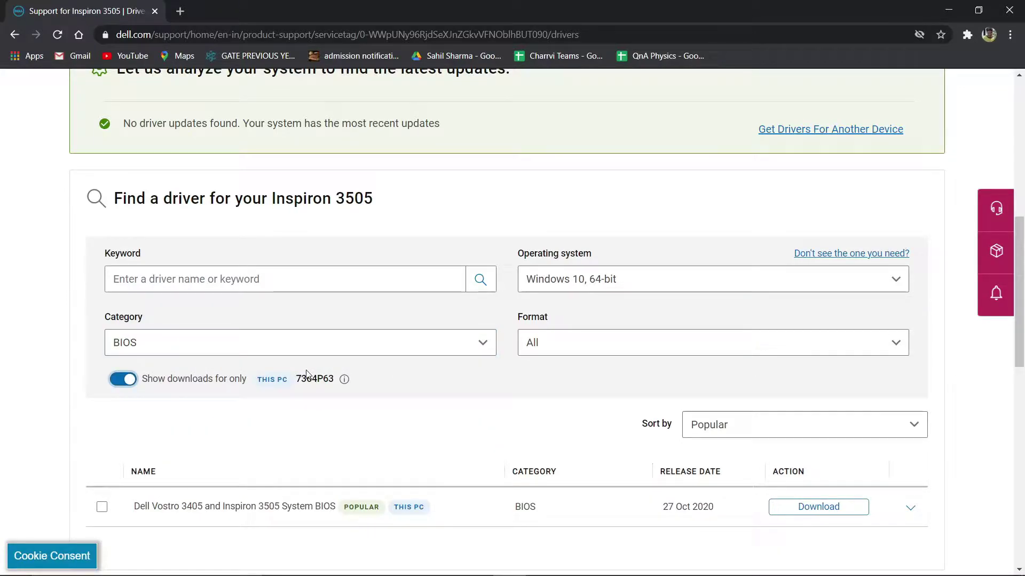
{"action": "left_click", "coordinate": [276, 343]}
{"action": "left_click", "coordinate": [199, 347]}
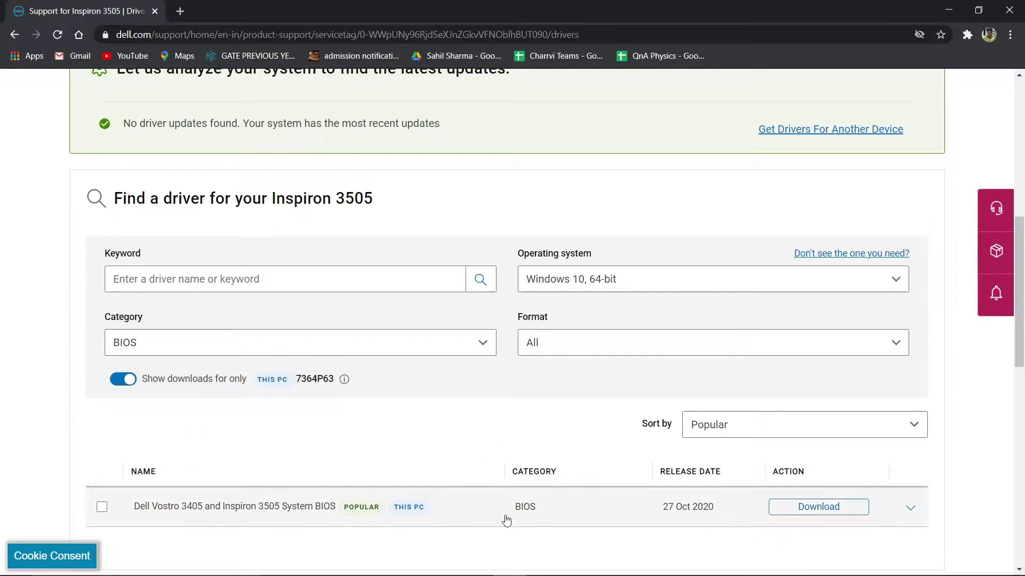
{"action": "left_click", "coordinate": [1009, 10]}
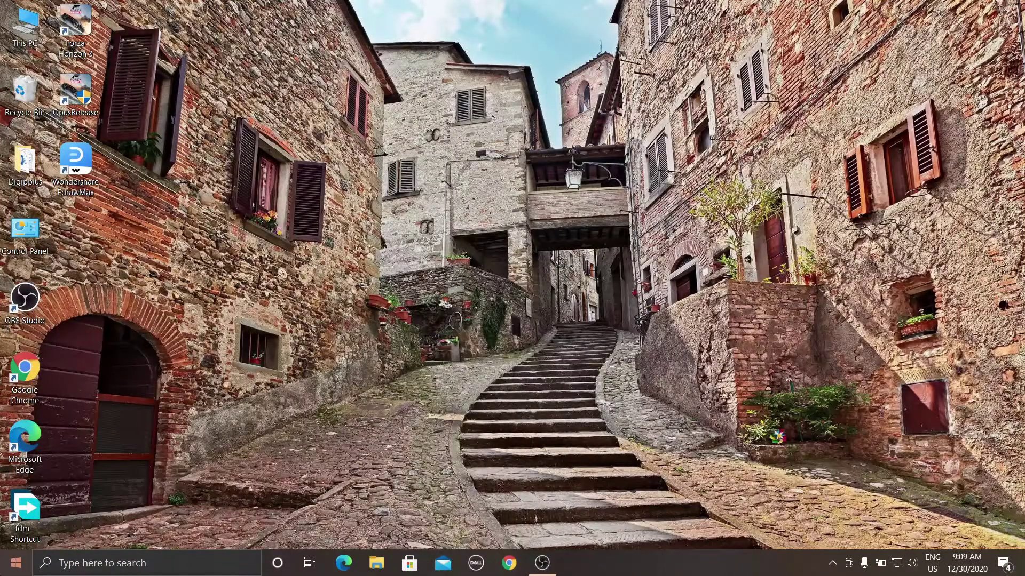
Open the Recovery page under Update & Security in Windows Settings
{"action": "left_click", "coordinate": [15, 563]}
{"action": "left_click", "coordinate": [17, 501]}
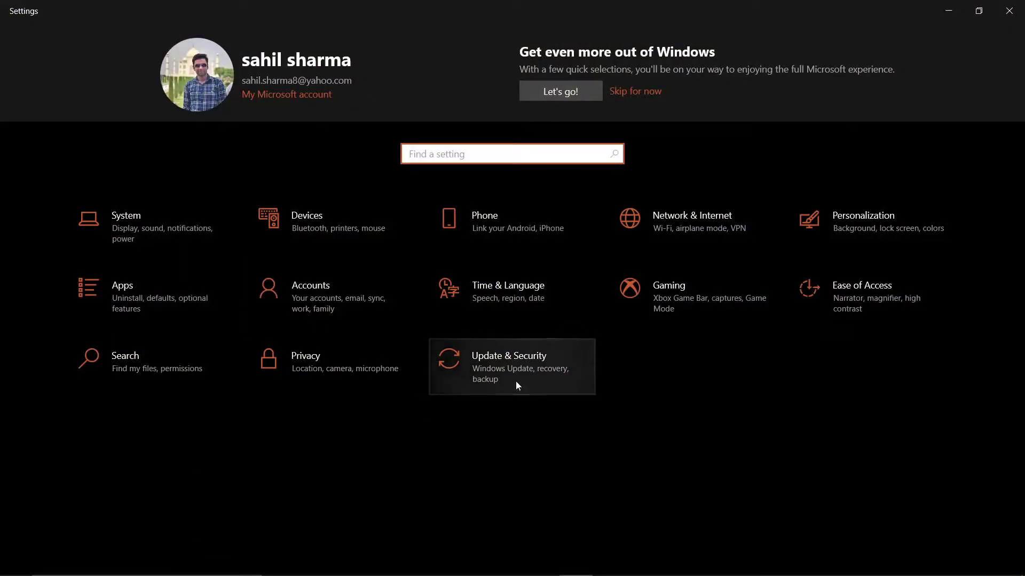
{"action": "left_click", "coordinate": [535, 369]}
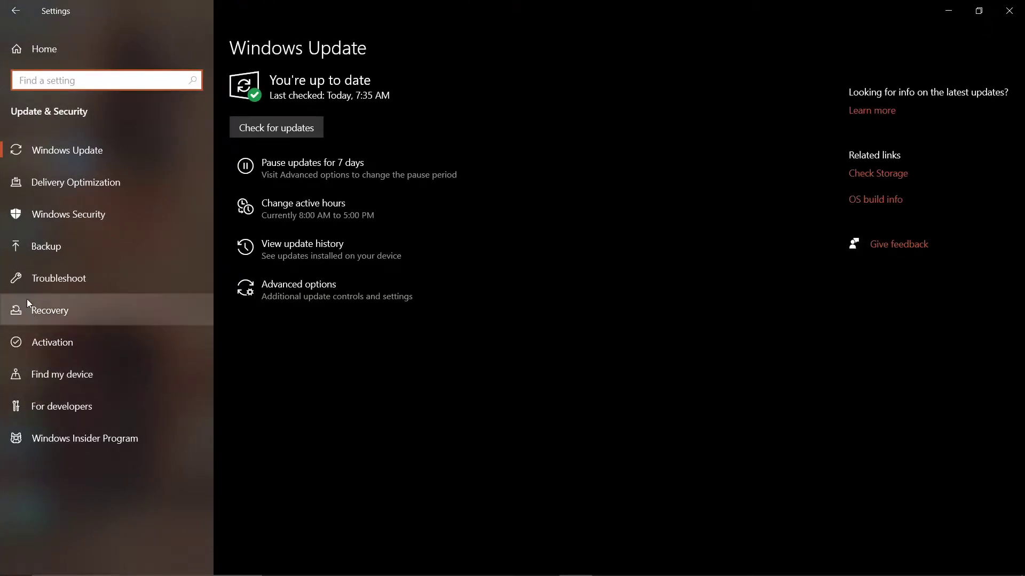
{"action": "left_click", "coordinate": [70, 309]}
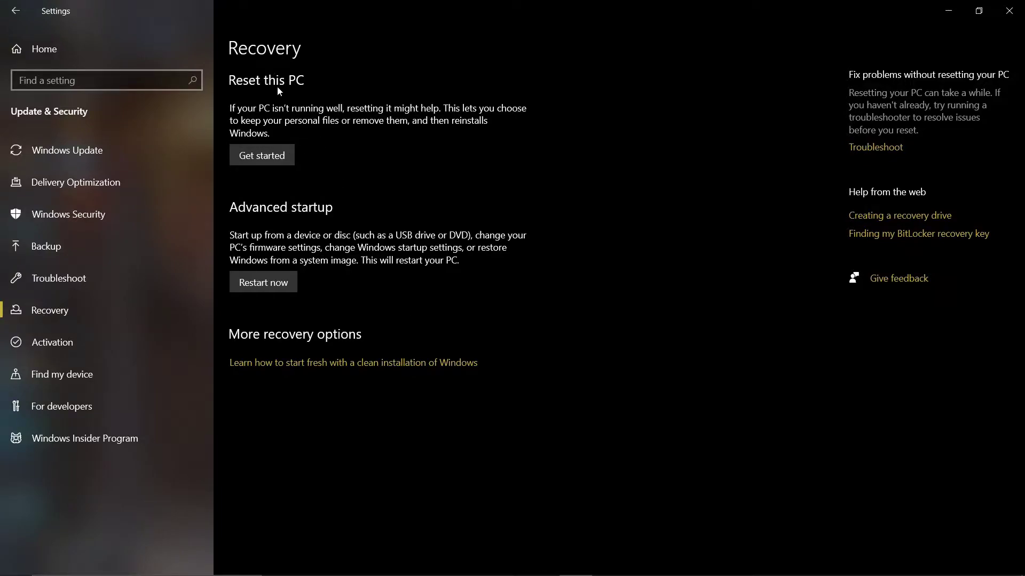
Start Reset this PC with Remove everything as far as the reinstall choice, cancel it, and close Settings
{"action": "left_click", "coordinate": [281, 158]}
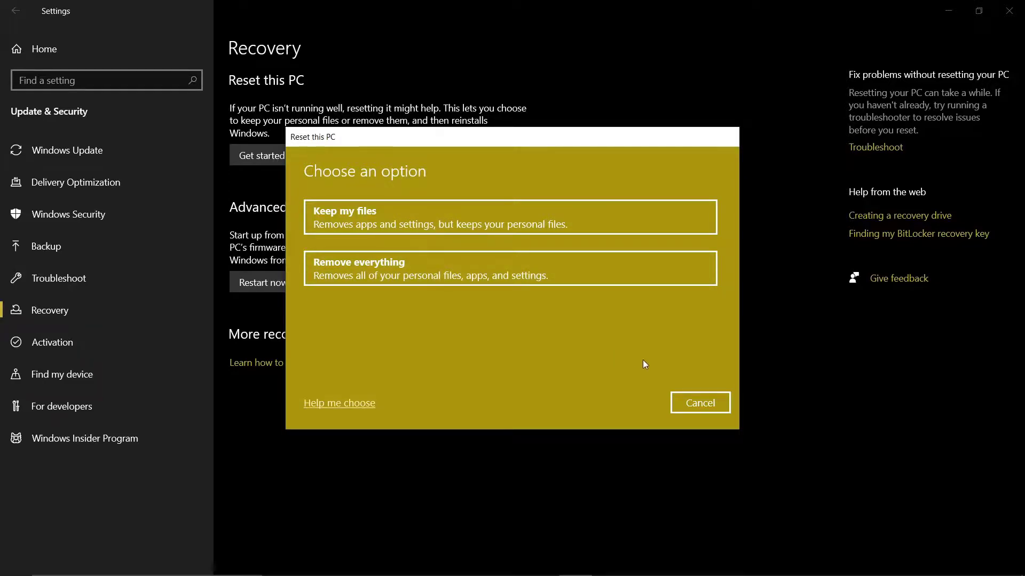
{"action": "left_click", "coordinate": [470, 272]}
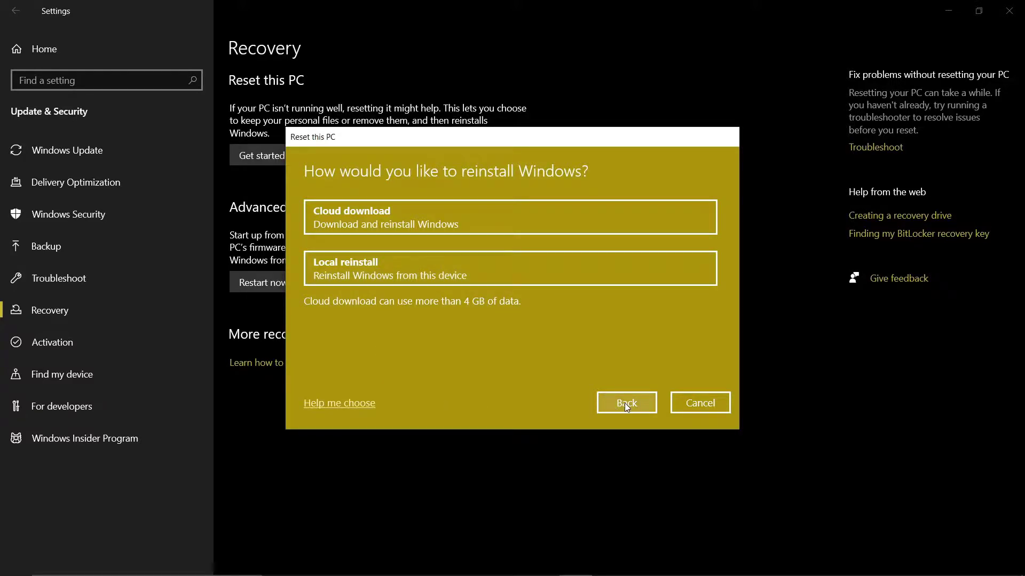
{"action": "left_click", "coordinate": [686, 402]}
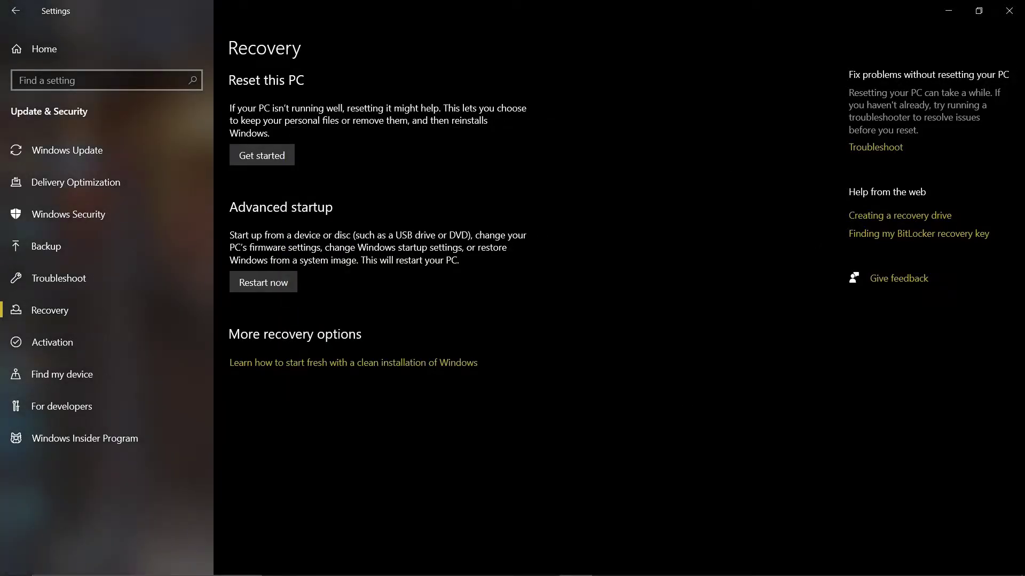
{"action": "left_click", "coordinate": [1007, 6]}
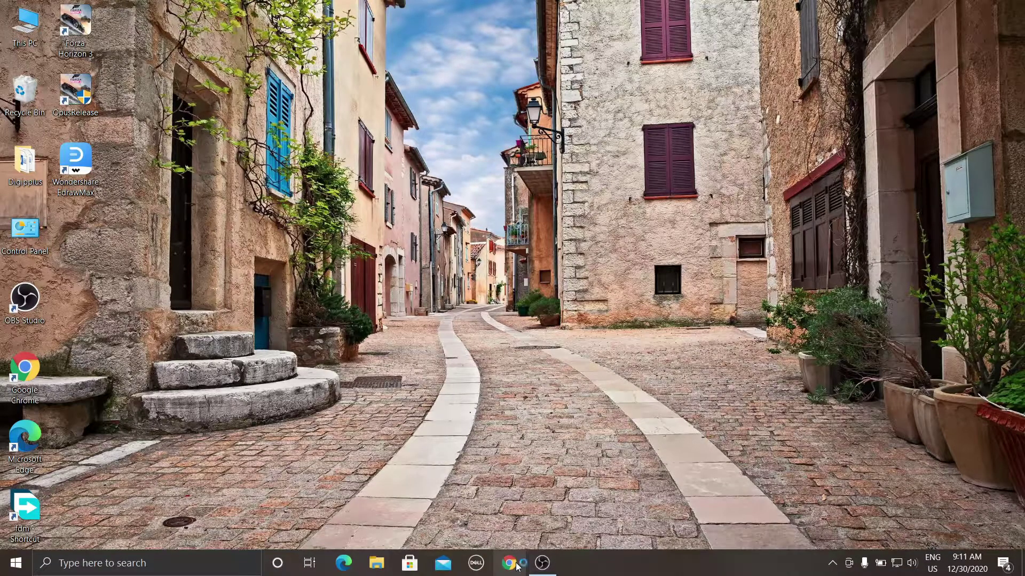
Reopen Google Chrome and load the dell.co.in website
{"action": "left_click", "coordinate": [520, 563]}
{"action": "type", "text": "dell.co.in"}
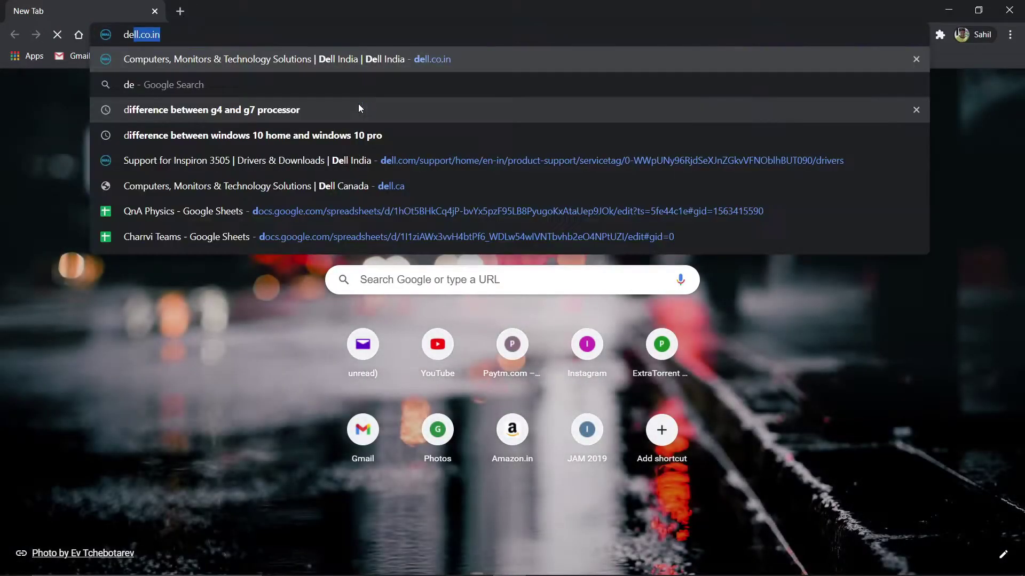
{"action": "key", "text": "Return"}
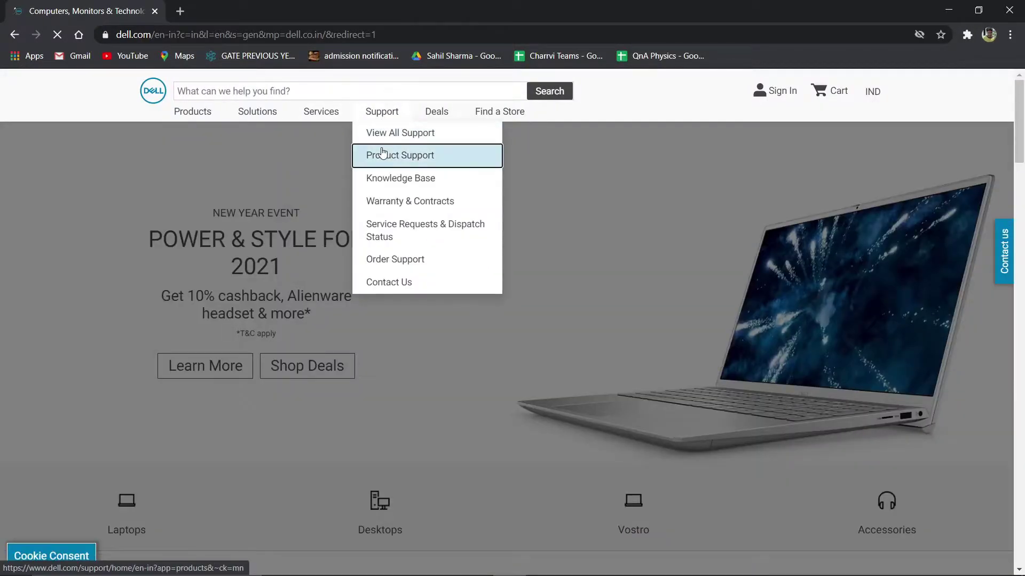
Open Dell's Product Support page for the Inspiron 3505, look through its Drivers & Downloads section, and return to the desktop
{"action": "left_click", "coordinate": [382, 155]}
{"action": "left_click", "coordinate": [256, 295]}
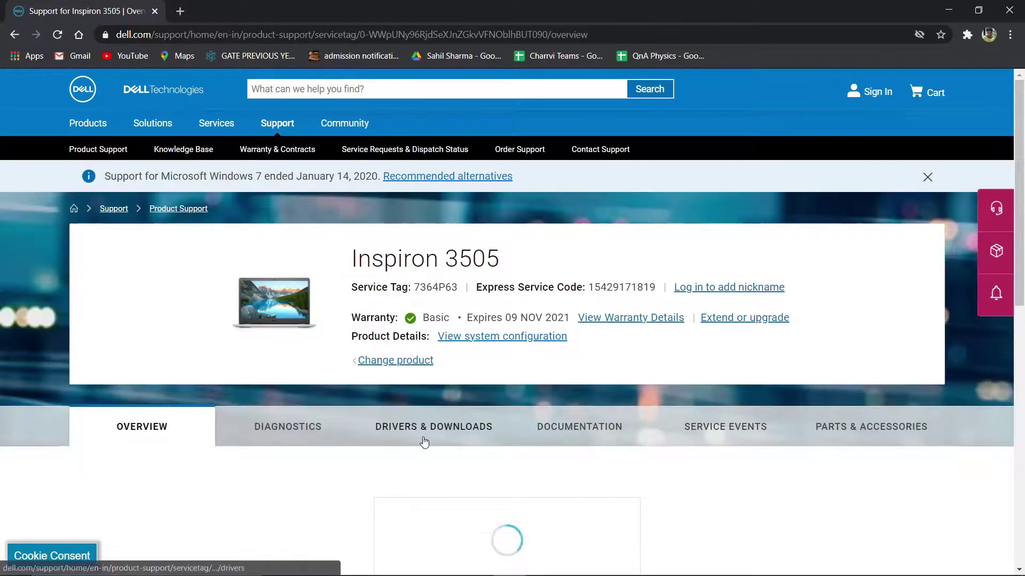
{"action": "left_click", "coordinate": [425, 433]}
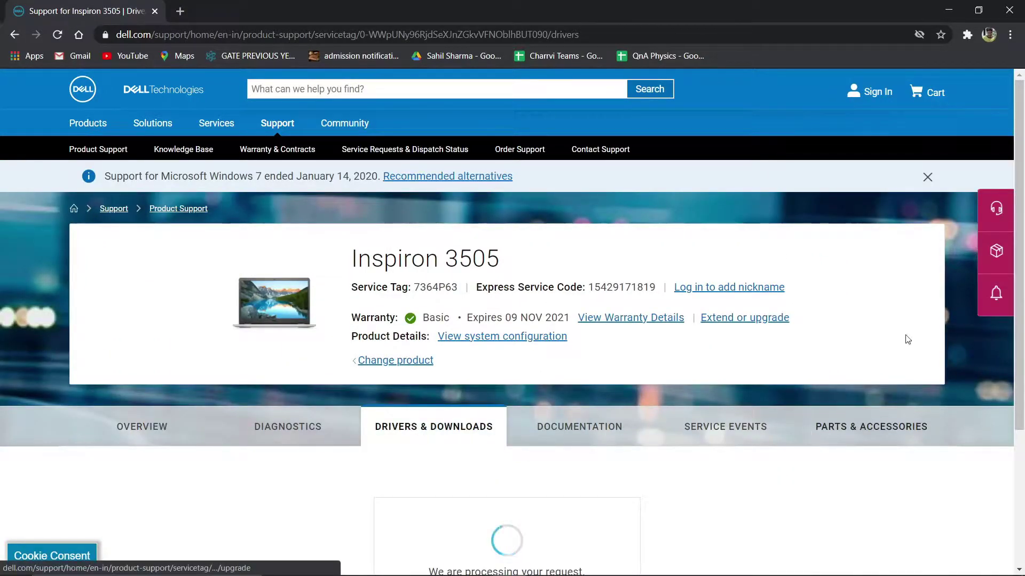
{"action": "scroll", "coordinate": [1023, 262], "scroll_direction": "down", "scroll_amount": 6}
{"action": "scroll", "coordinate": [1023, 261], "scroll_direction": "up", "scroll_amount": 3}
{"action": "left_click", "coordinate": [847, 251]}
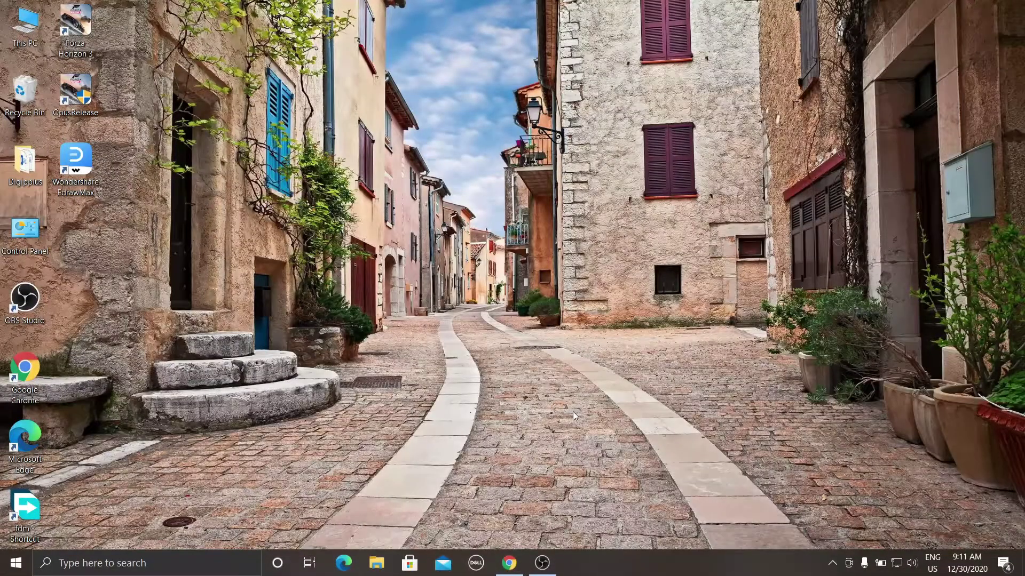
Check the speaker volume and the spatial sound options for the Realtek audio output
{"action": "left_click", "coordinate": [913, 570]}
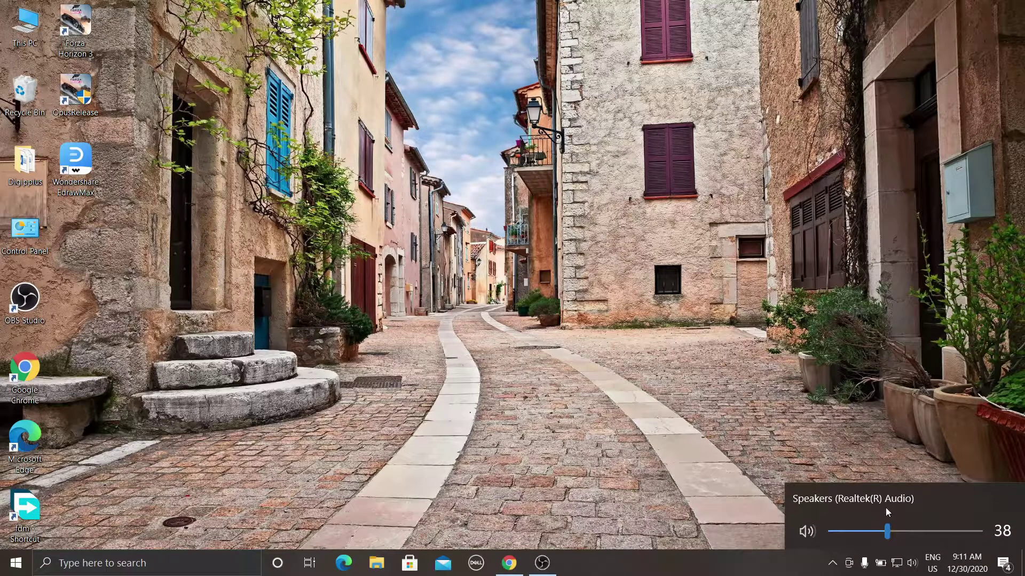
{"action": "right_click", "coordinate": [917, 573]}
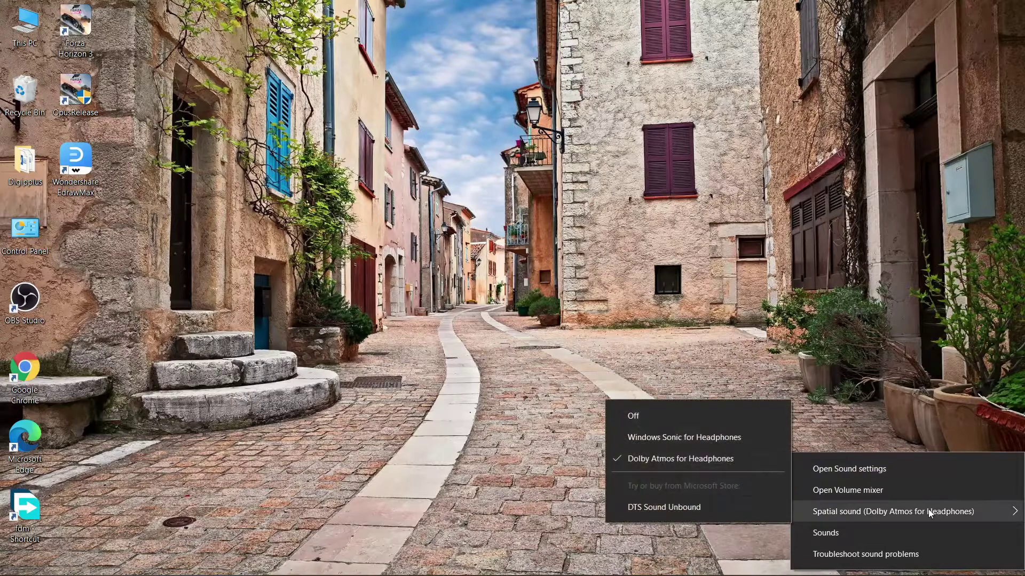
{"action": "left_click", "coordinate": [835, 299]}
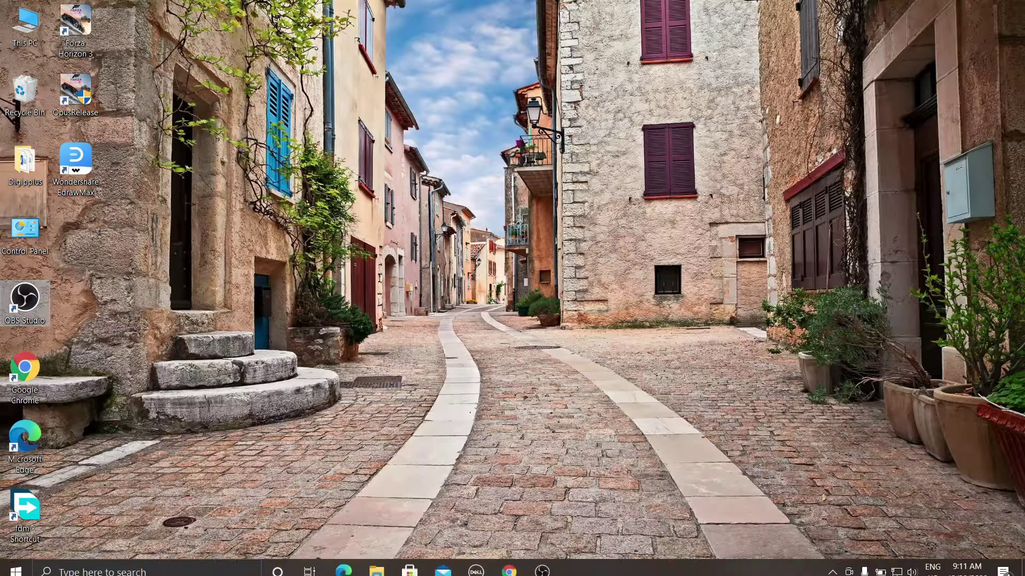
Launch Dolby Access and browse back through the featured clips to the Gears of War 4 Trailer
{"action": "left_click", "coordinate": [16, 563]}
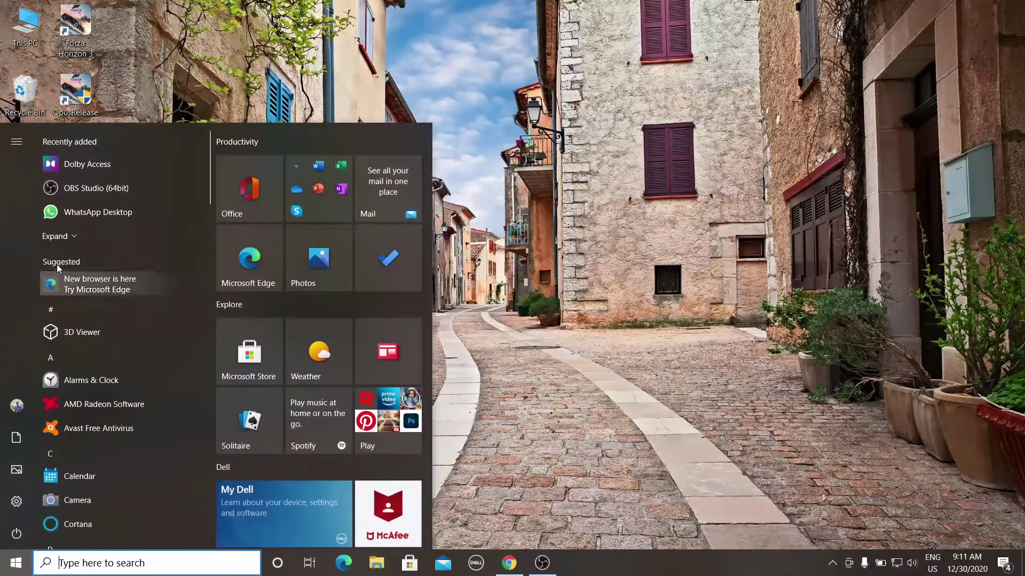
{"action": "left_click", "coordinate": [119, 165]}
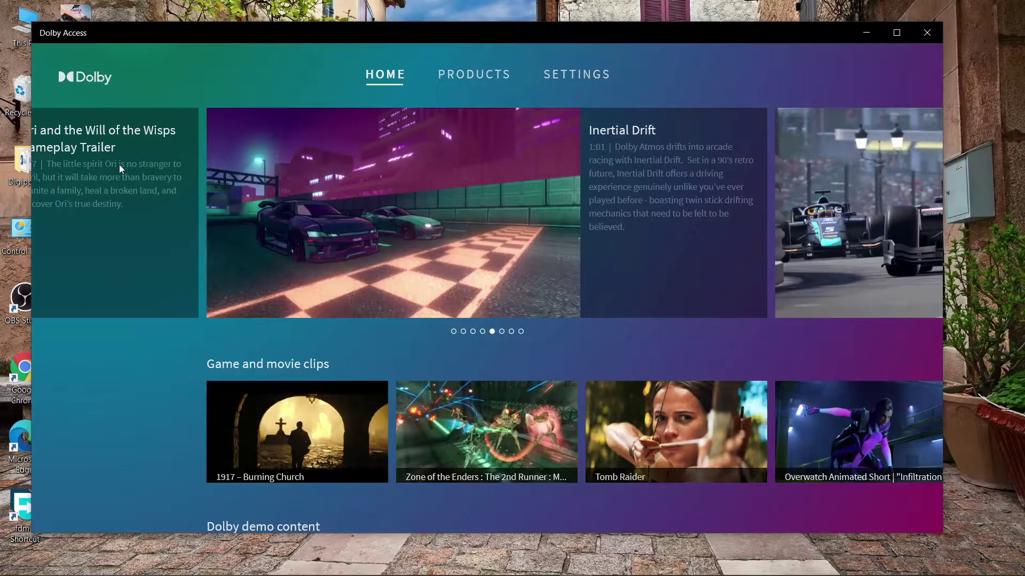
{"action": "left_click", "coordinate": [56, 222]}
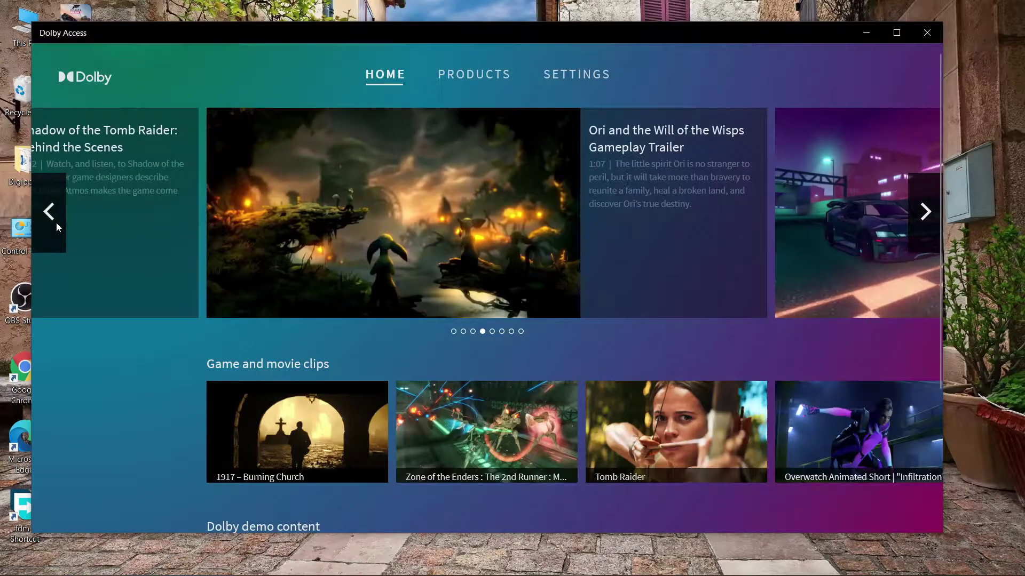
{"action": "left_click", "coordinate": [49, 212]}
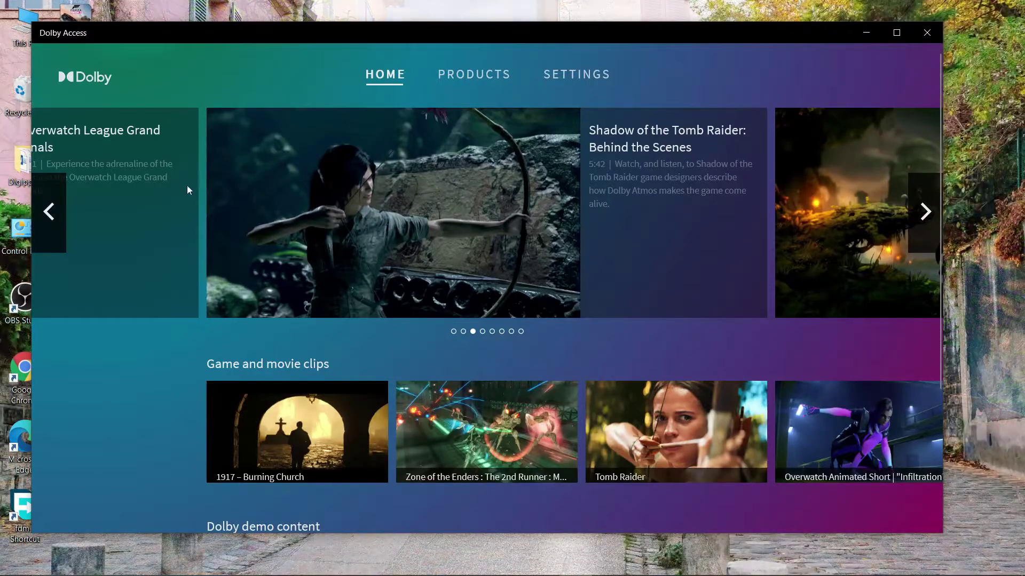
{"action": "left_click", "coordinate": [39, 211]}
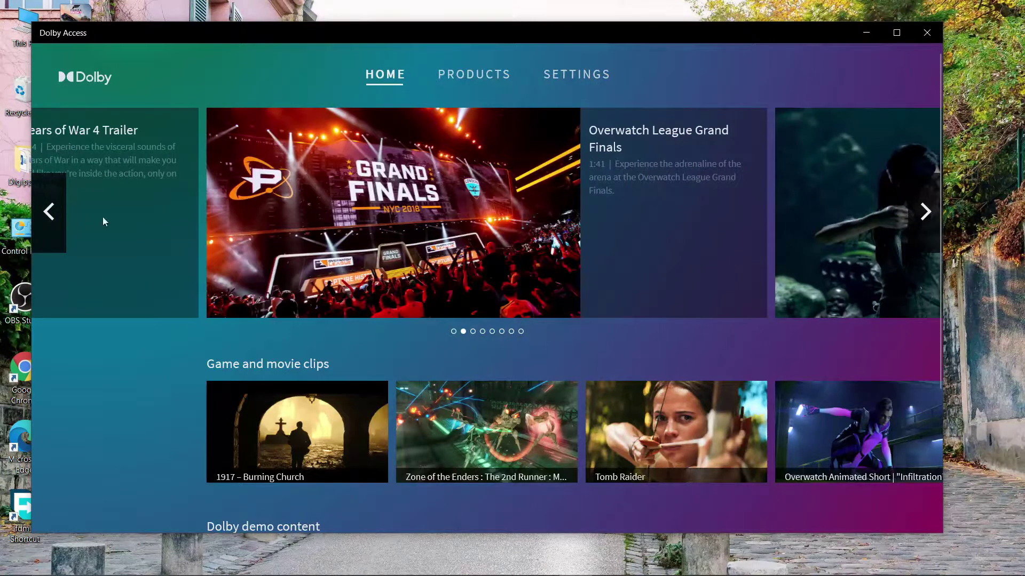
{"action": "left_click", "coordinate": [49, 219]}
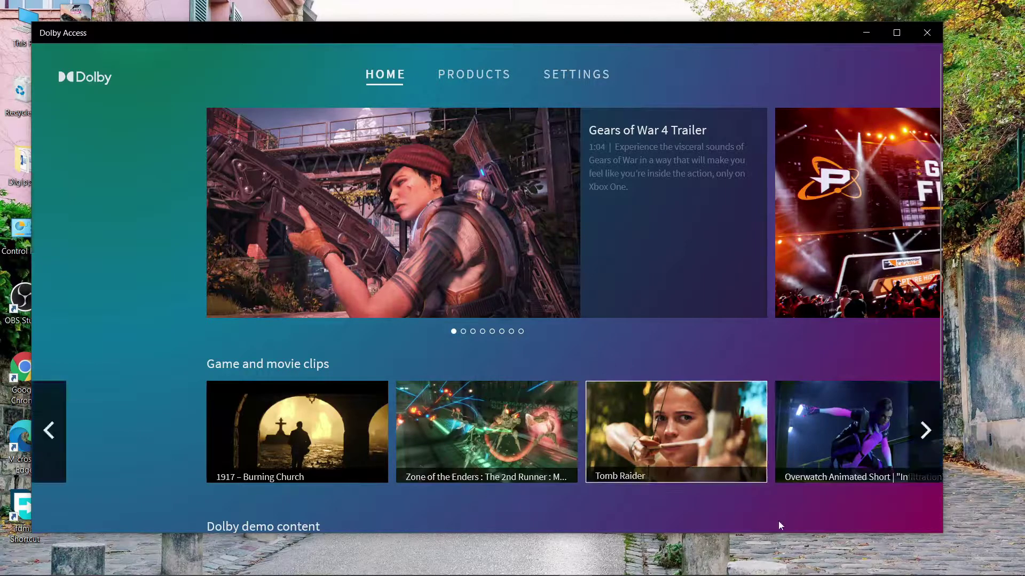
Show the available spatial sound formats for the speakers again, including Windows Sonic and Dolby Atmos for Headphones
{"action": "mouse_move", "coordinate": [832, 574]}
{"action": "left_click", "coordinate": [922, 570]}
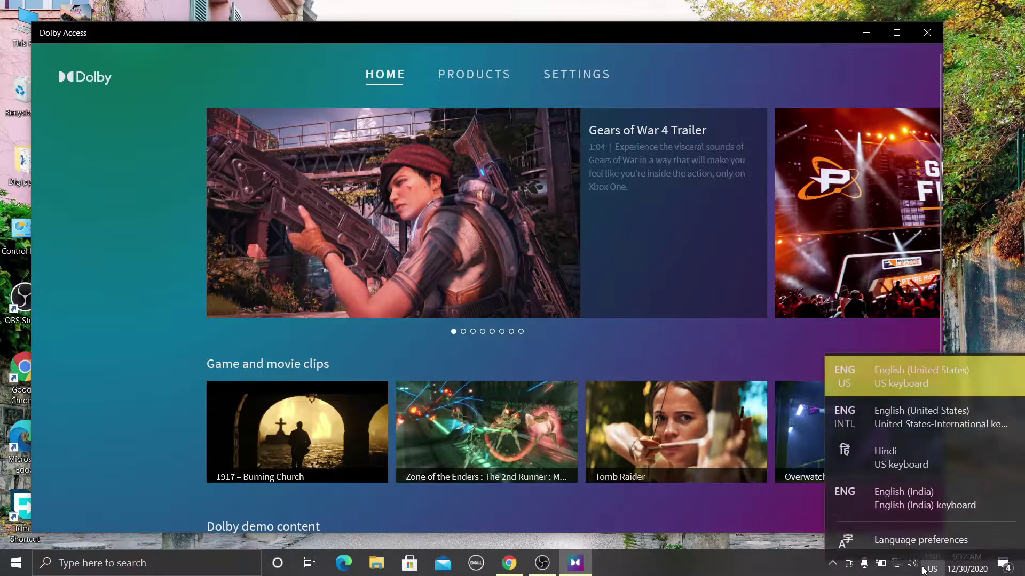
{"action": "left_click", "coordinate": [909, 571]}
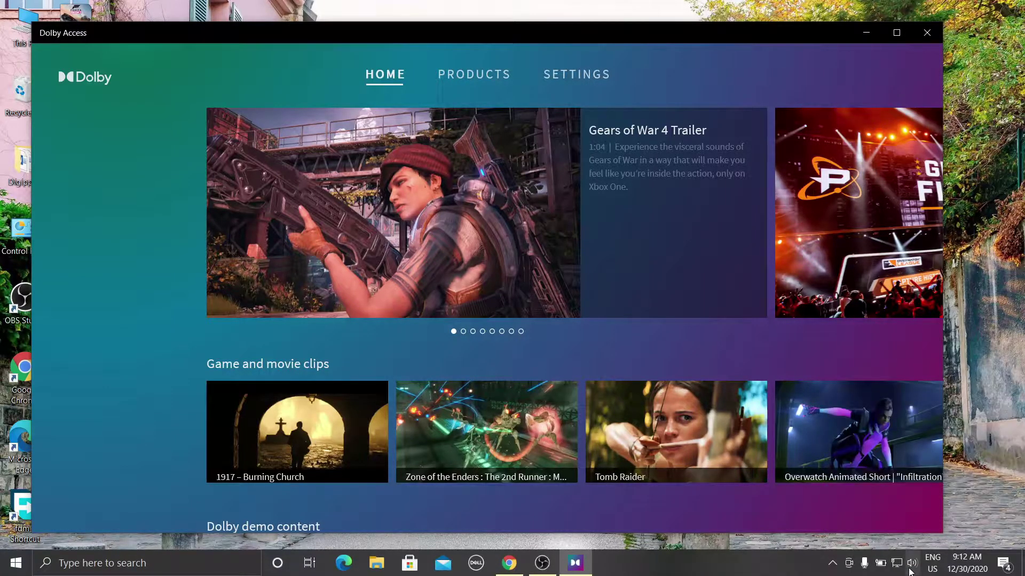
{"action": "right_click", "coordinate": [910, 570]}
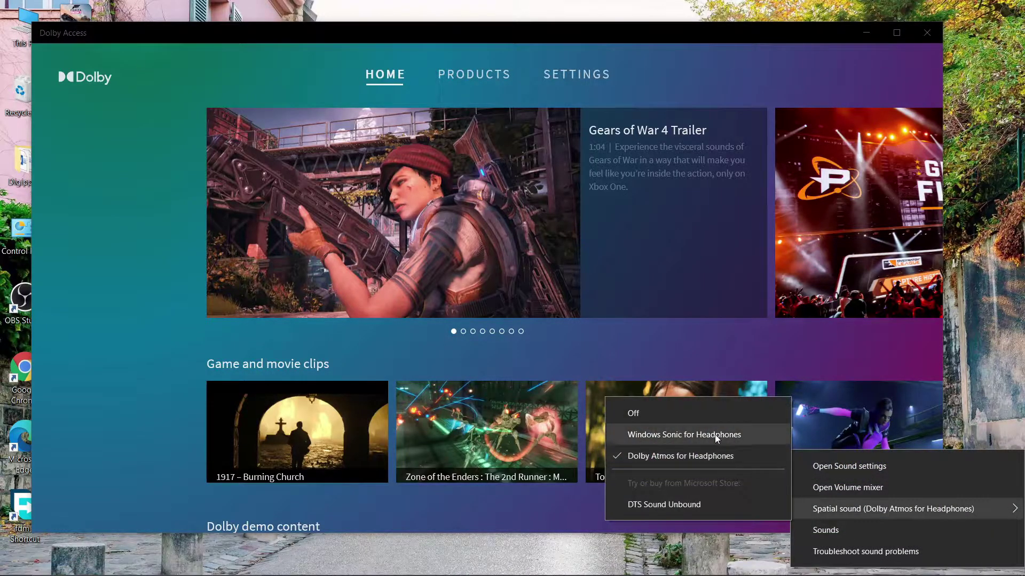
Play the Gears of War 4 Trailer in a maximized window and close Dolby Access
{"action": "left_click", "coordinate": [427, 251]}
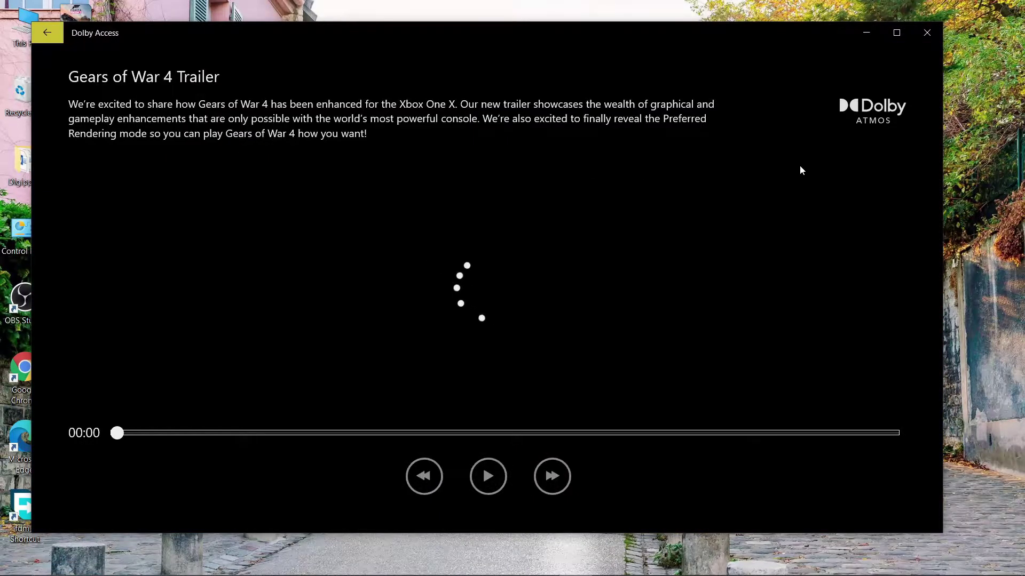
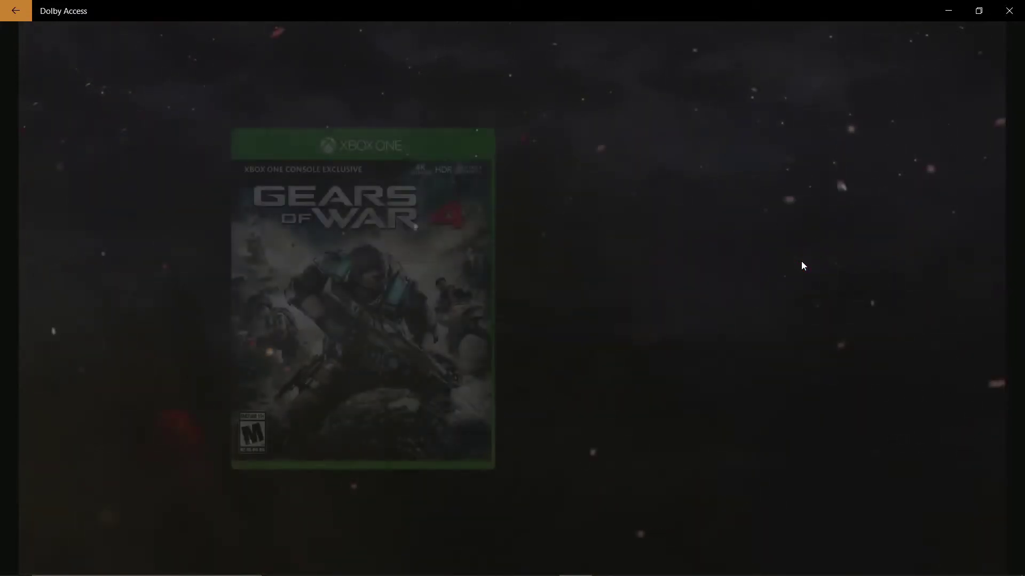
{"action": "left_click", "coordinate": [1007, 7]}
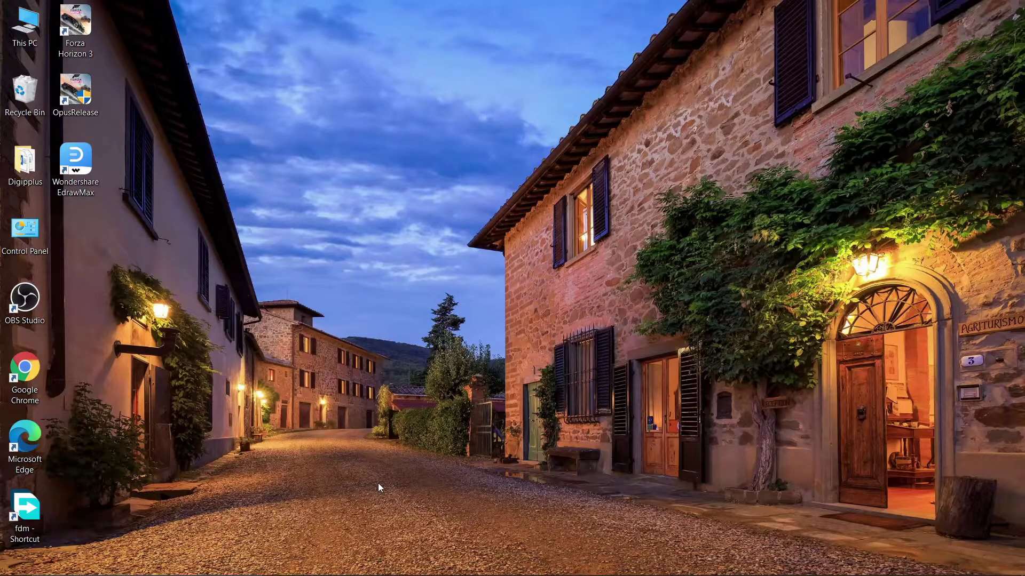
Reopen Dolby Access, play the Overwatch Cinematic Trailer from the game and movie clips in a maximized window, and close the app
{"action": "key", "text": "super"}
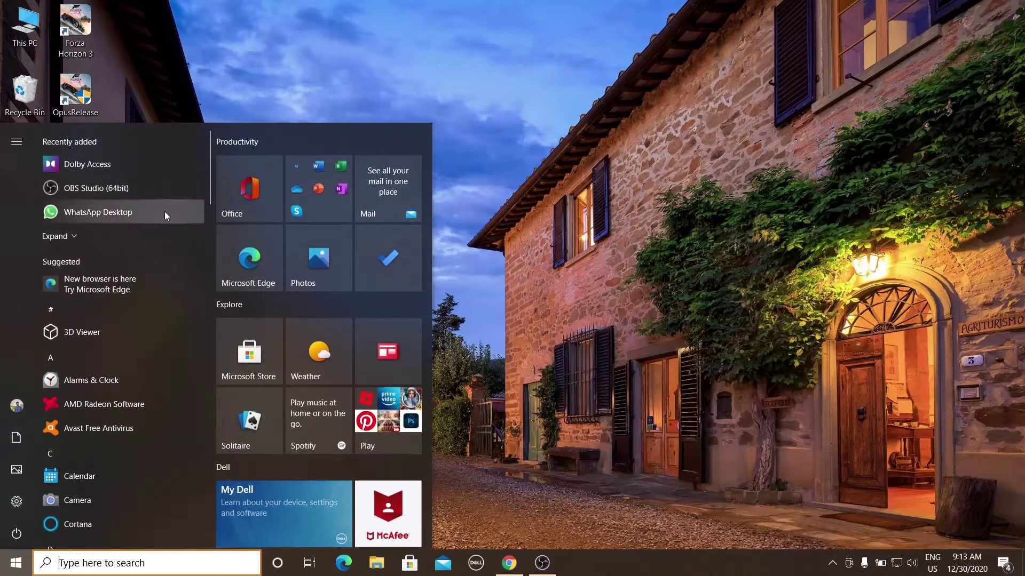
{"action": "left_click", "coordinate": [88, 164]}
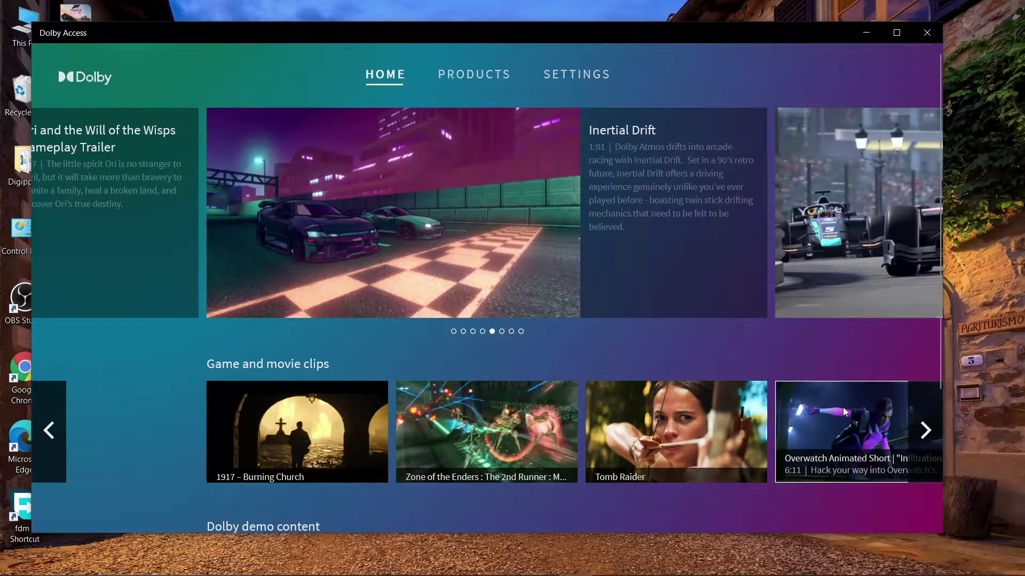
{"action": "left_click", "coordinate": [925, 432]}
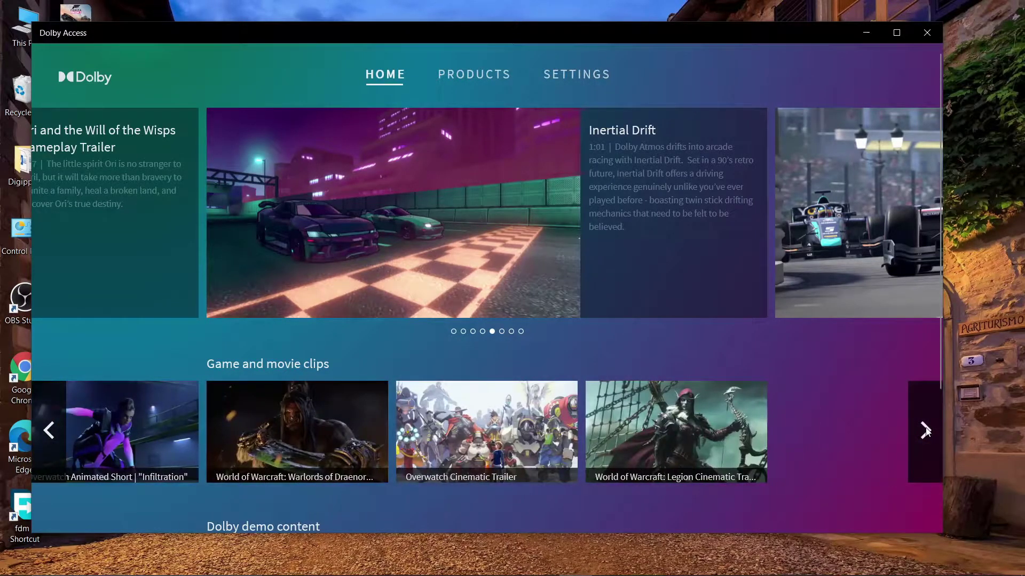
{"action": "left_click", "coordinate": [465, 417]}
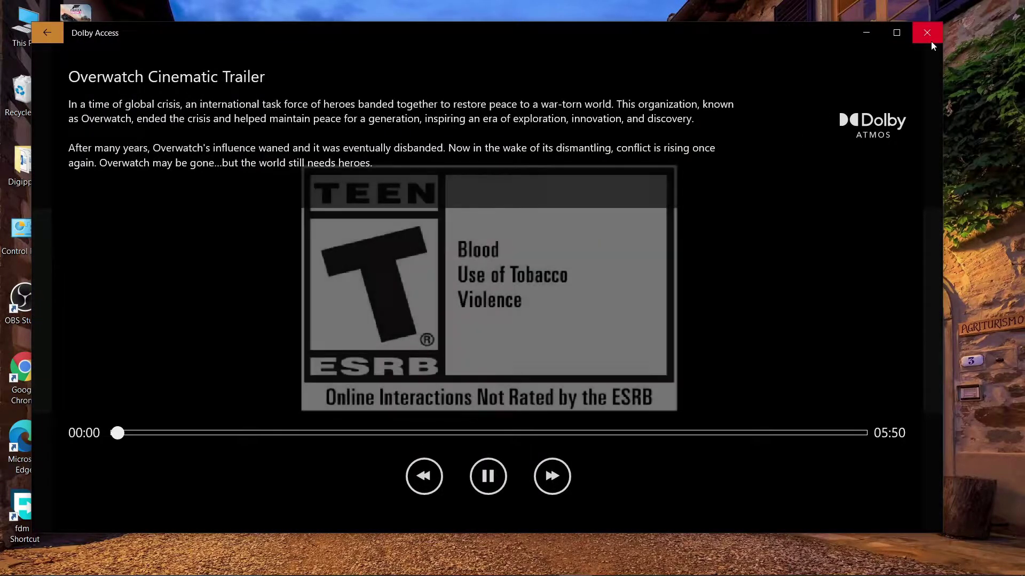
{"action": "left_click", "coordinate": [897, 33]}
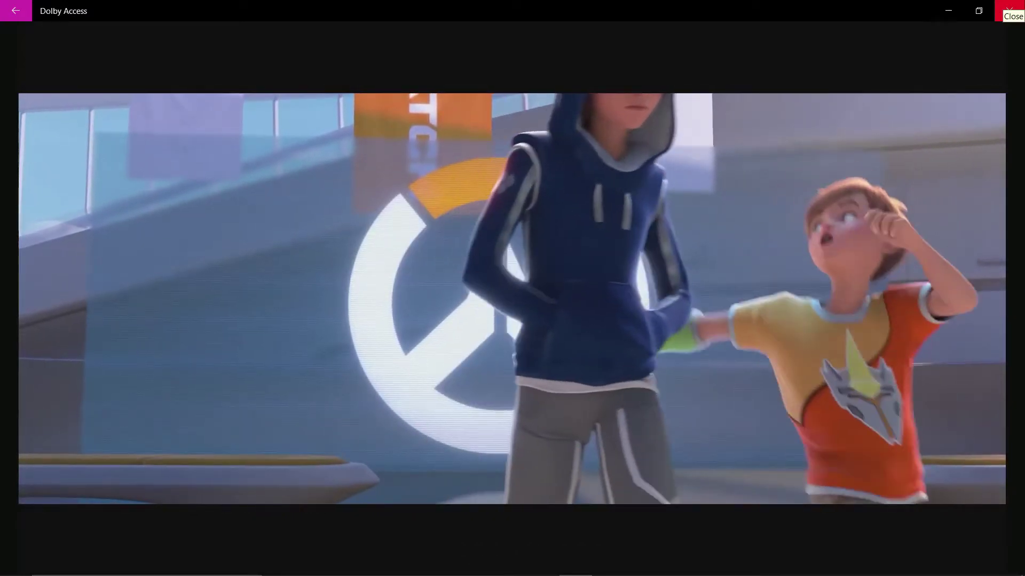
{"action": "left_click", "coordinate": [1009, 9]}
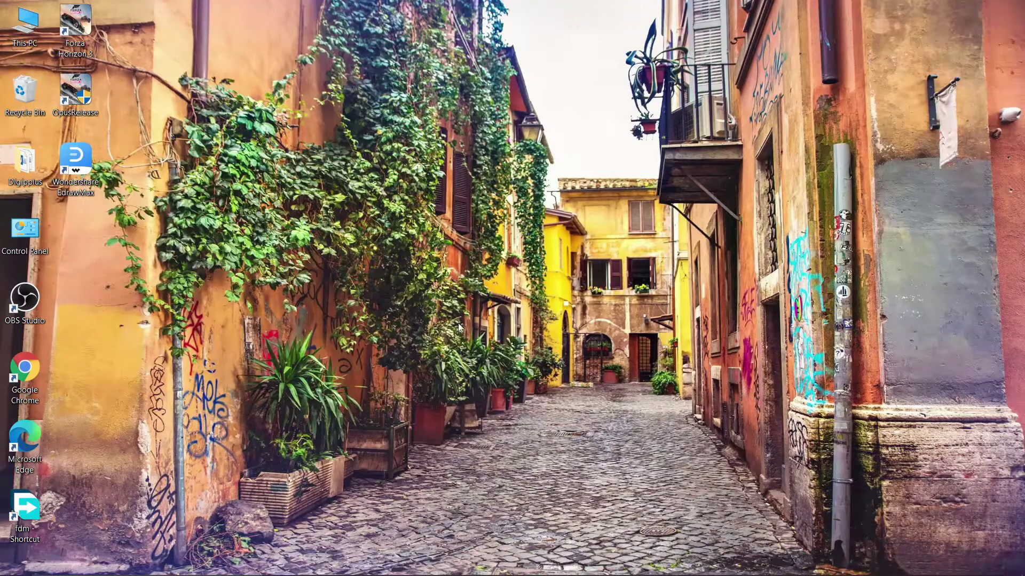
Launch Forza Horizon 3 from the installed apps, run it as far as the title screen, and close the game
{"action": "right_click", "coordinate": [16, 563]}
{"action": "key", "text": "Escape"}
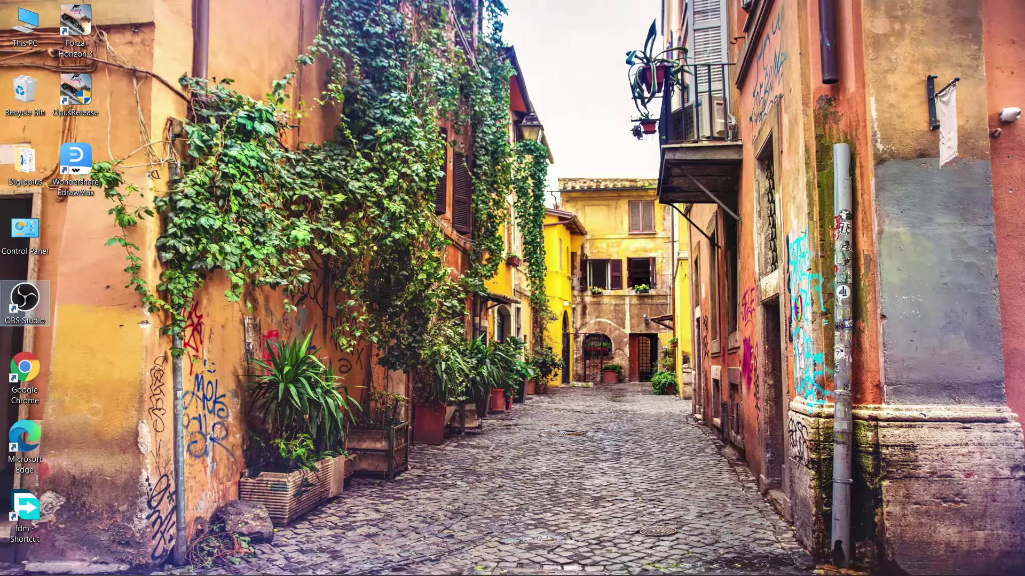
{"action": "left_click", "coordinate": [16, 563]}
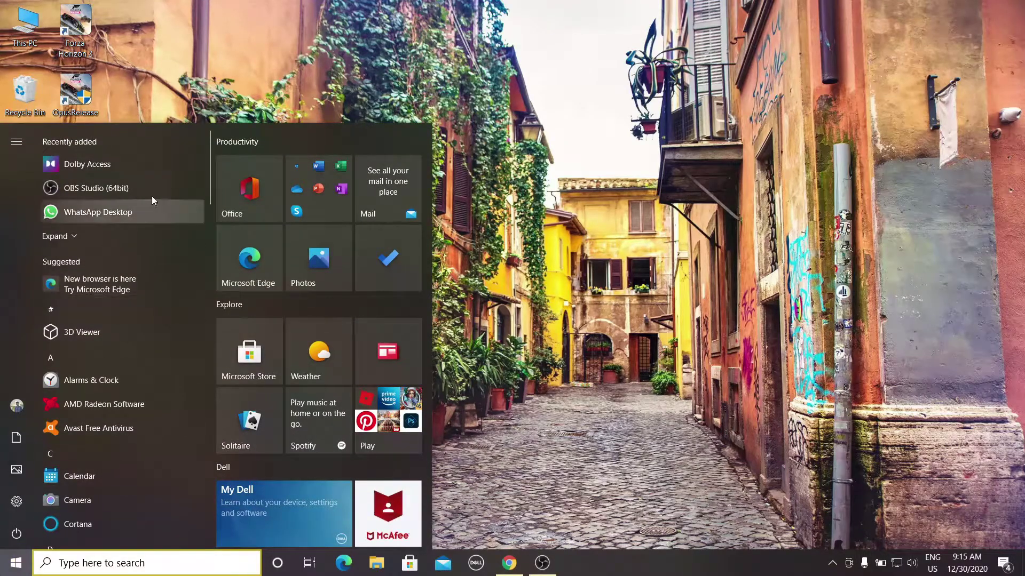
{"action": "left_click_drag", "start_coordinate": [209, 181], "coordinate": [264, 290]}
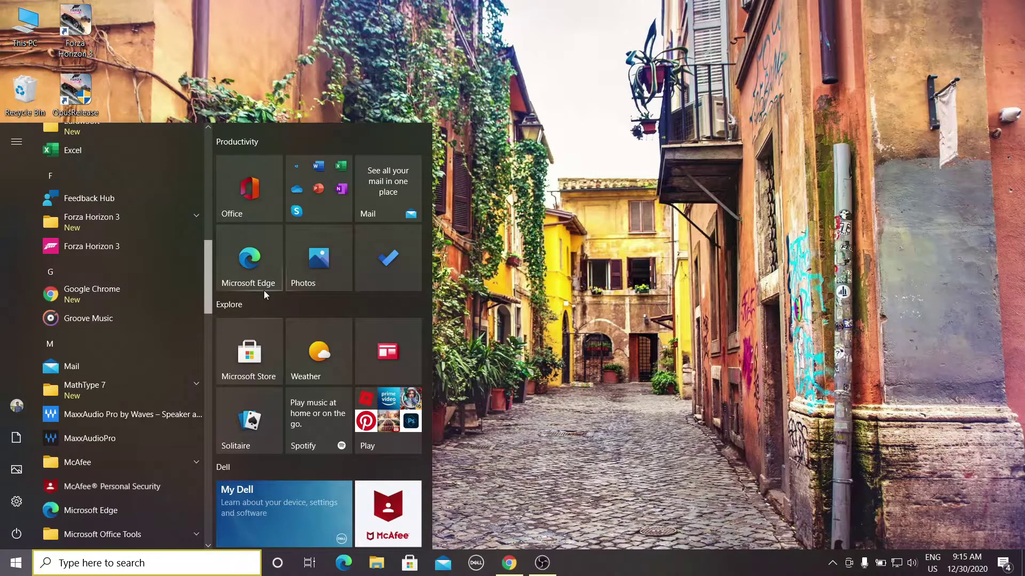
{"action": "left_click", "coordinate": [91, 244]}
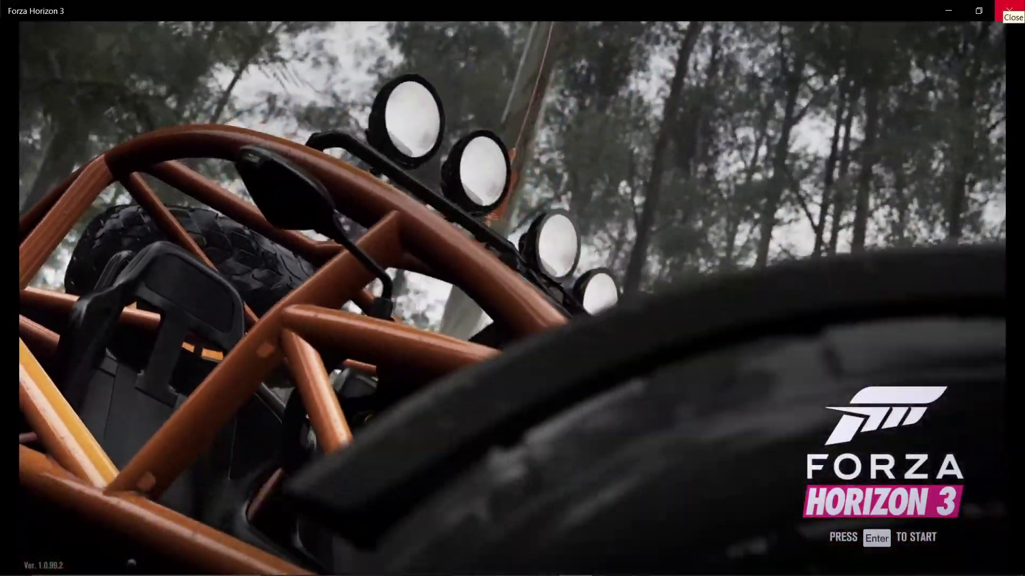
{"action": "left_click", "coordinate": [1009, 11]}
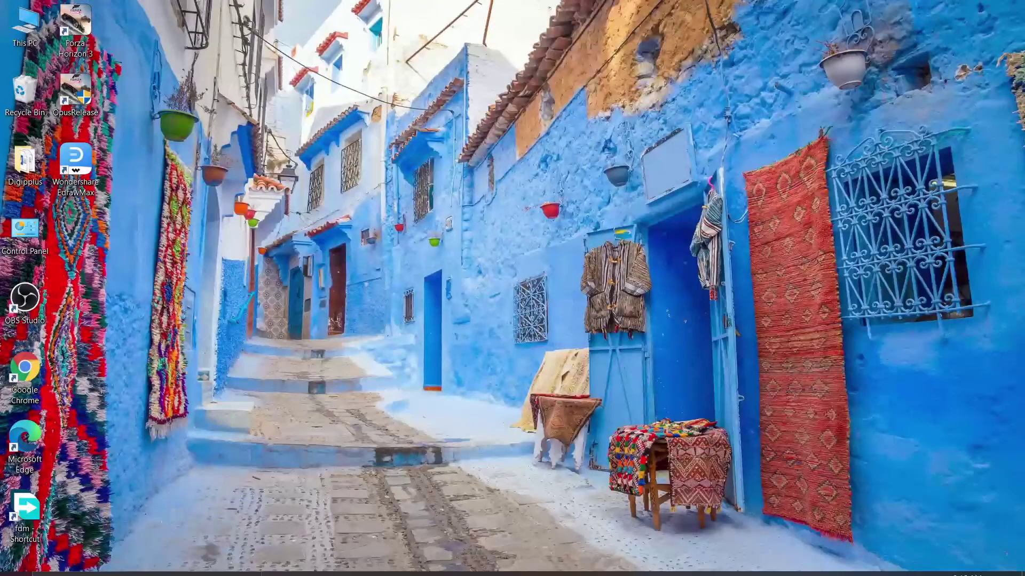
Switch to the OBS Studio window
{"action": "left_click", "coordinate": [542, 564]}
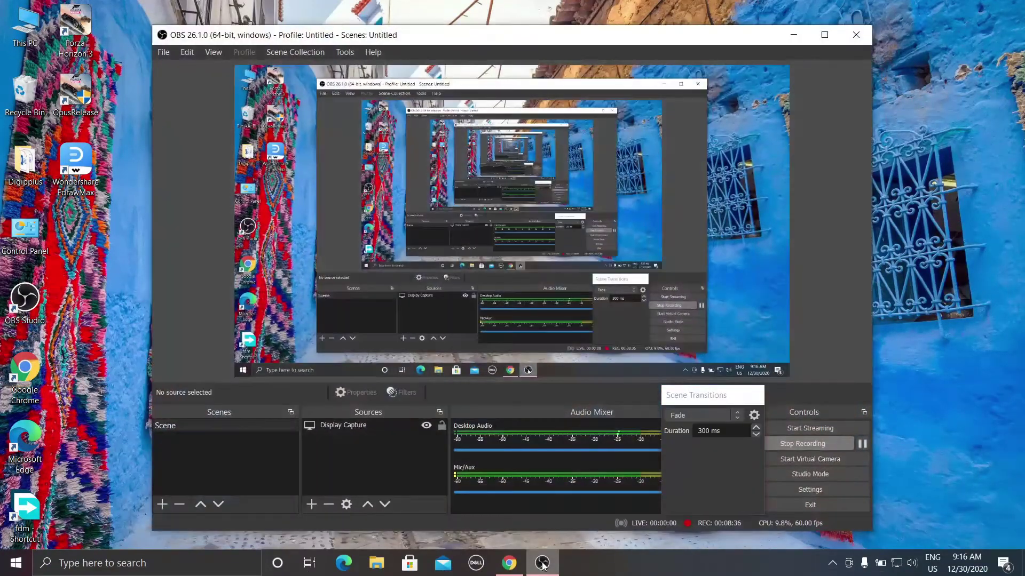